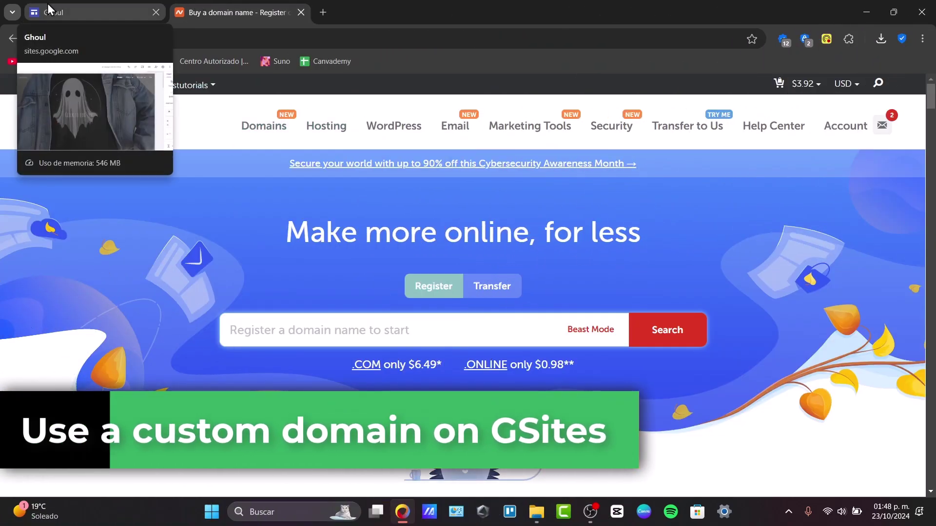
Switch to the Ghoul editor tab, then go back to the Google Sites home page
left_click(48, 4)
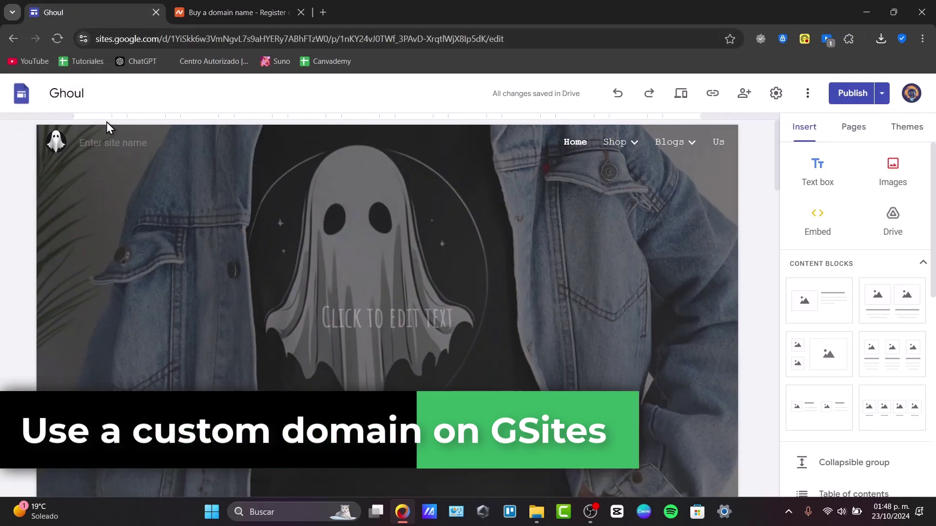
left_click(25, 98)
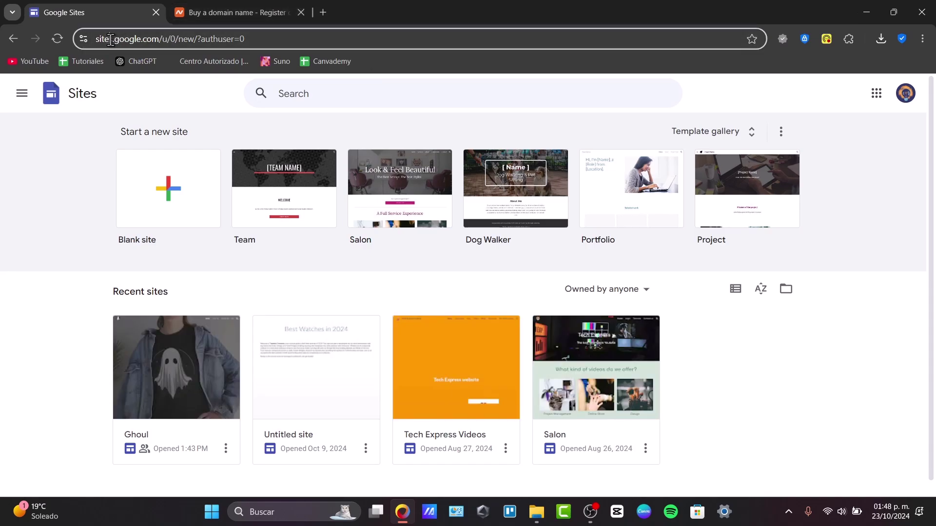
Browse the full template gallery, close it, and scroll down to Recent sites
left_click_drag(129, 39, 149, 39)
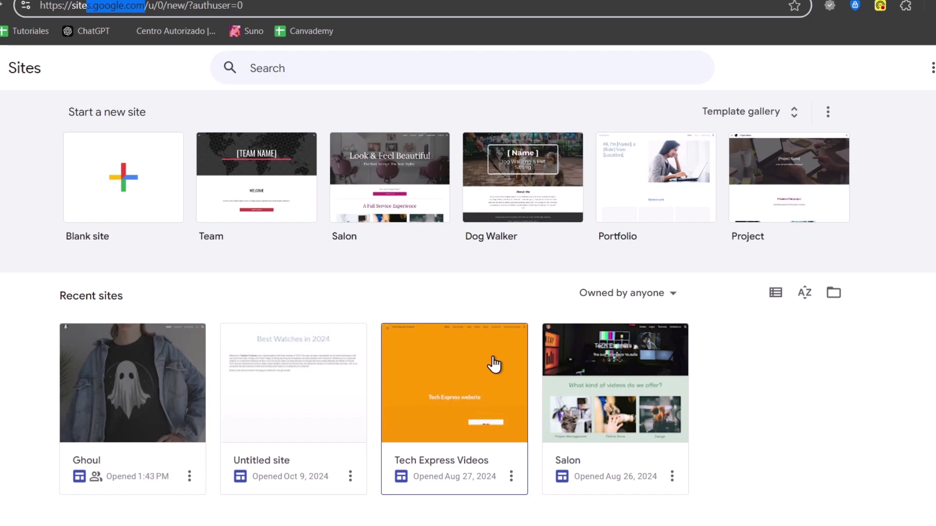
left_click(801, 399)
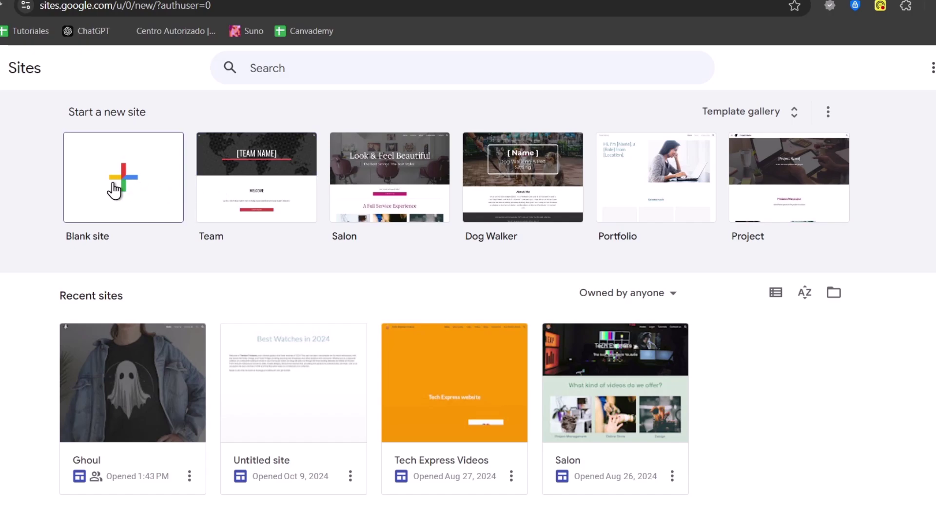
left_click(802, 119)
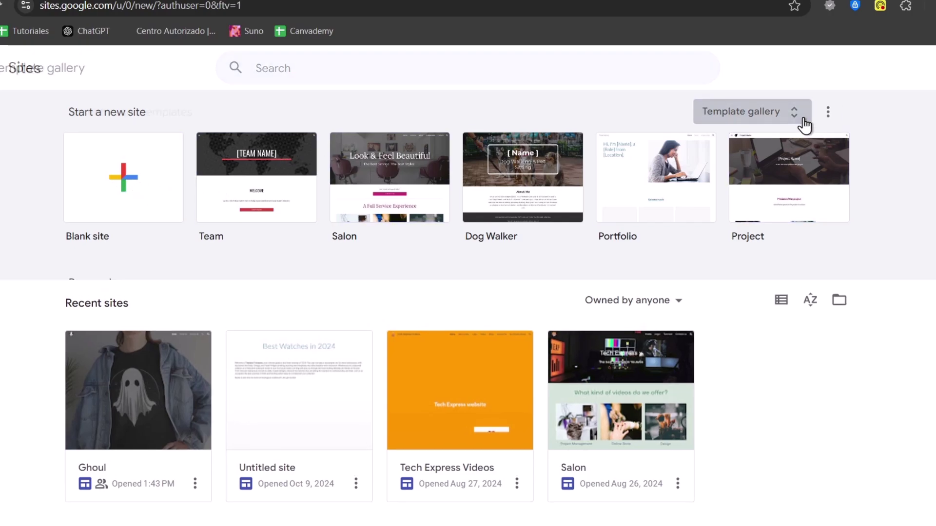
scroll(497, 275, "down", 10)
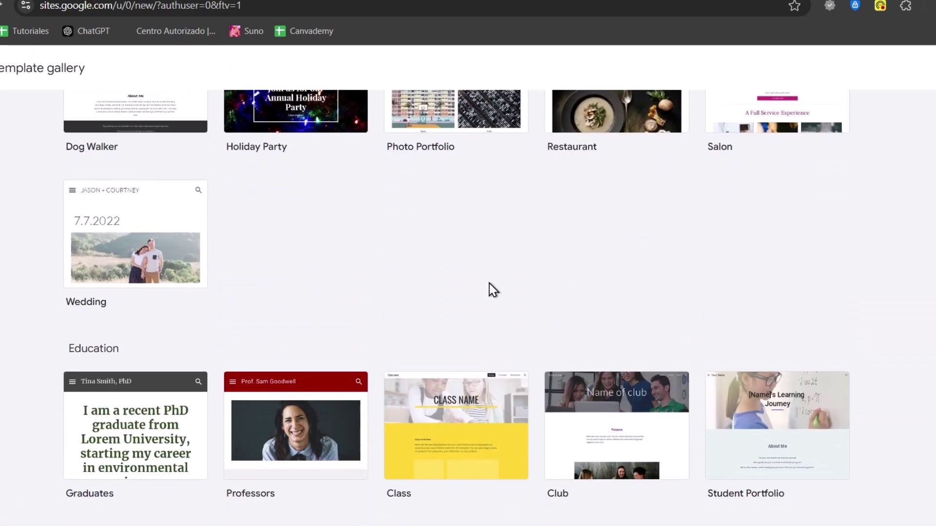
scroll(494, 290, "up", 10)
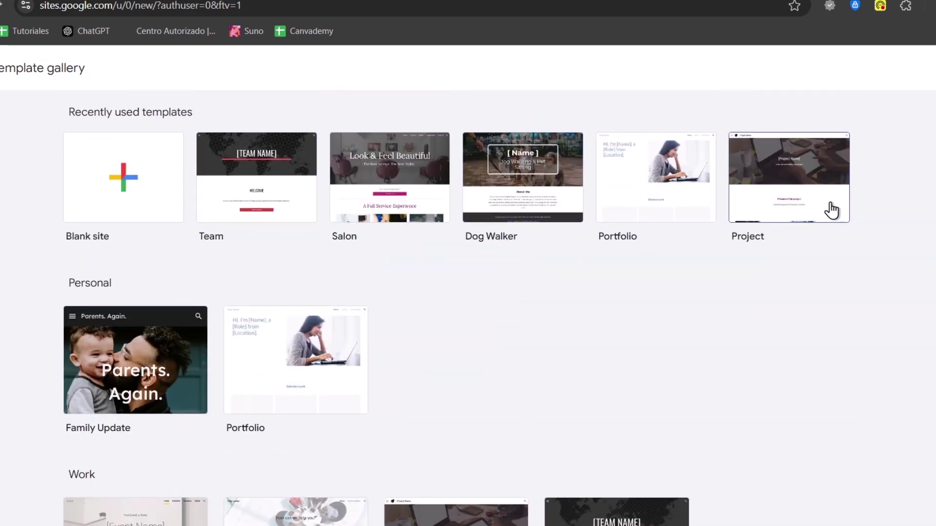
key("alt+Left")
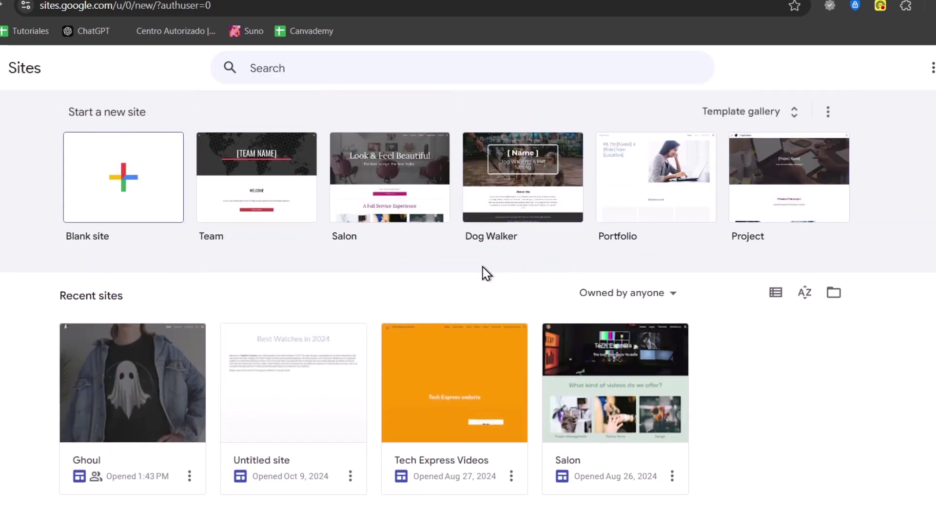
scroll(351, 317, "down", 1)
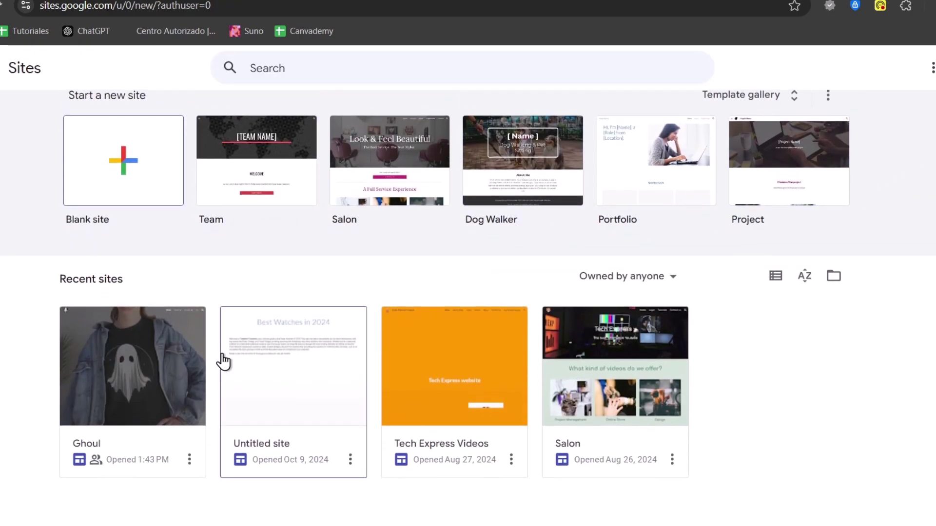
Open the Ghoul site and show its Custom domains settings
left_click(137, 345)
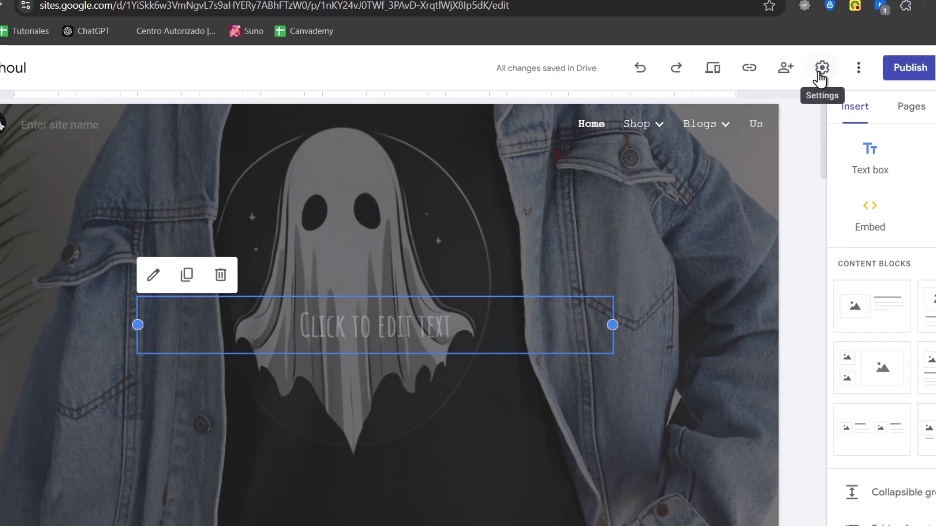
left_click(821, 71)
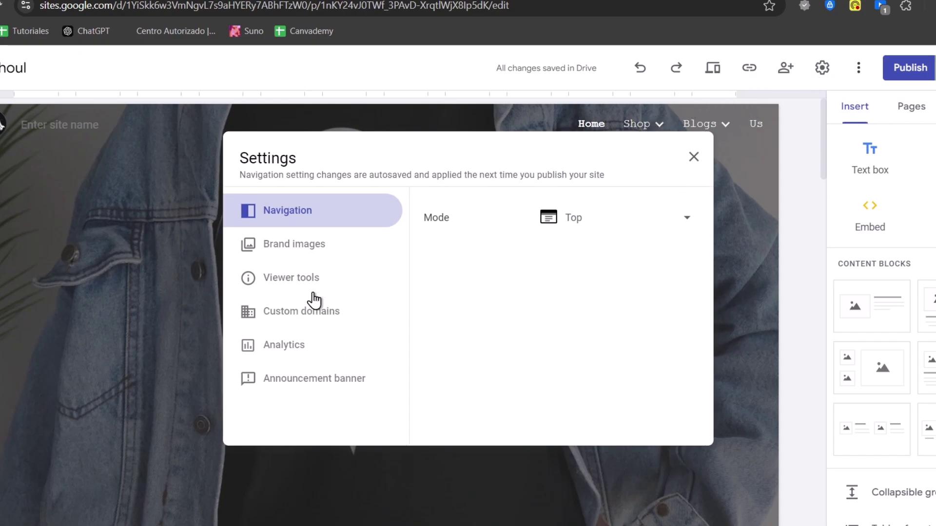
left_click(261, 321)
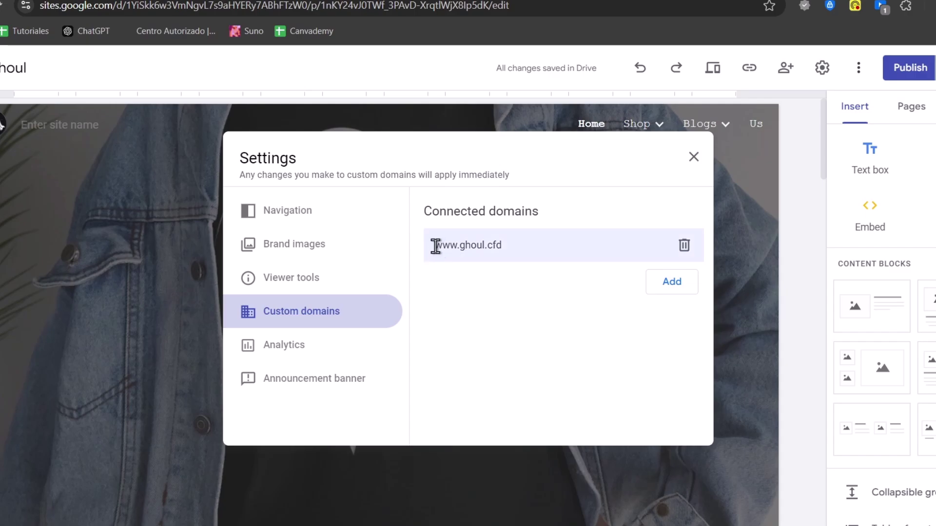
left_click_drag(435, 247, 533, 244)
left_click(530, 246)
triple_click(484, 247)
key("ctrl+c")
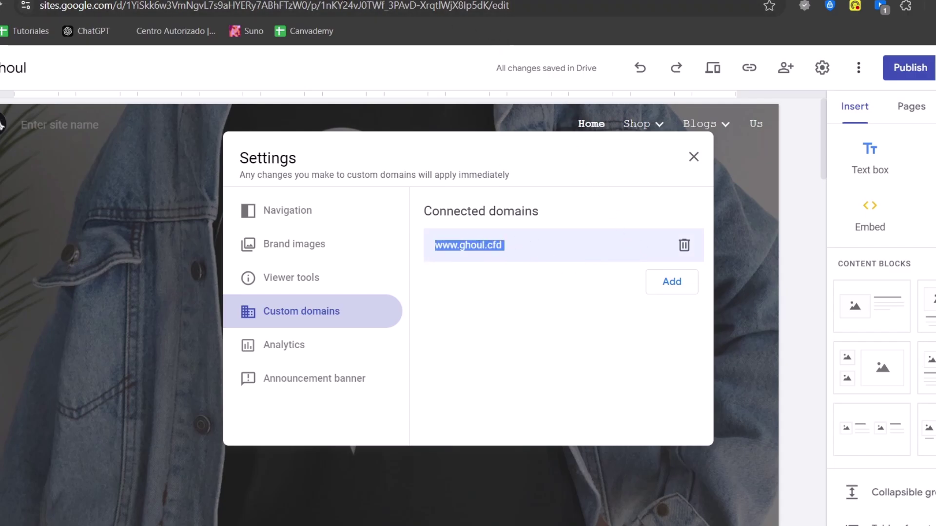
key("ctrl+t")
key("ctrl+v")
key("Return")
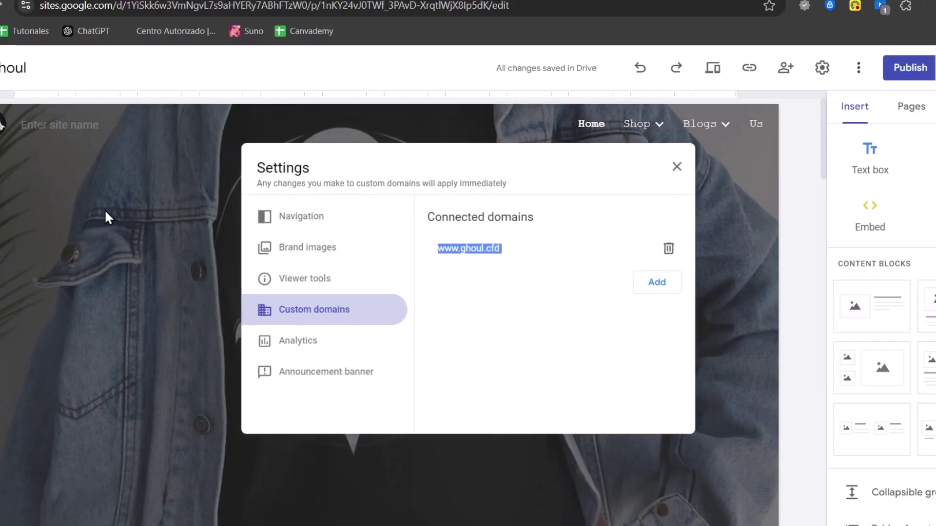
left_click(106, 215)
scroll(520, 257, "down", 10)
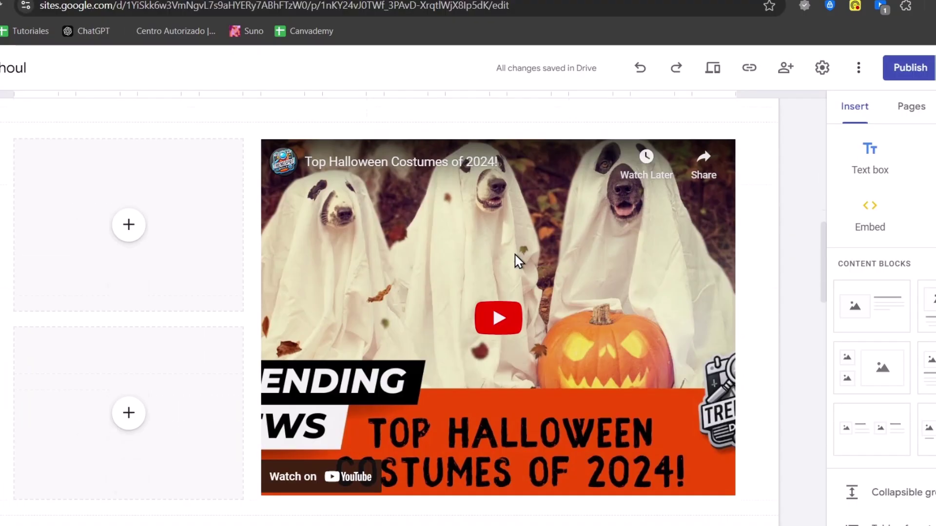
scroll(517, 259, "up", 10)
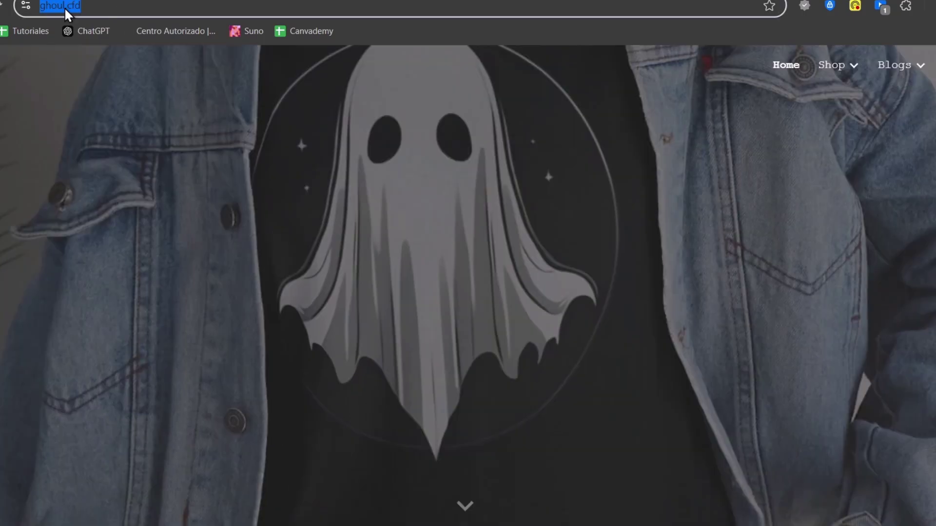
key("Right")
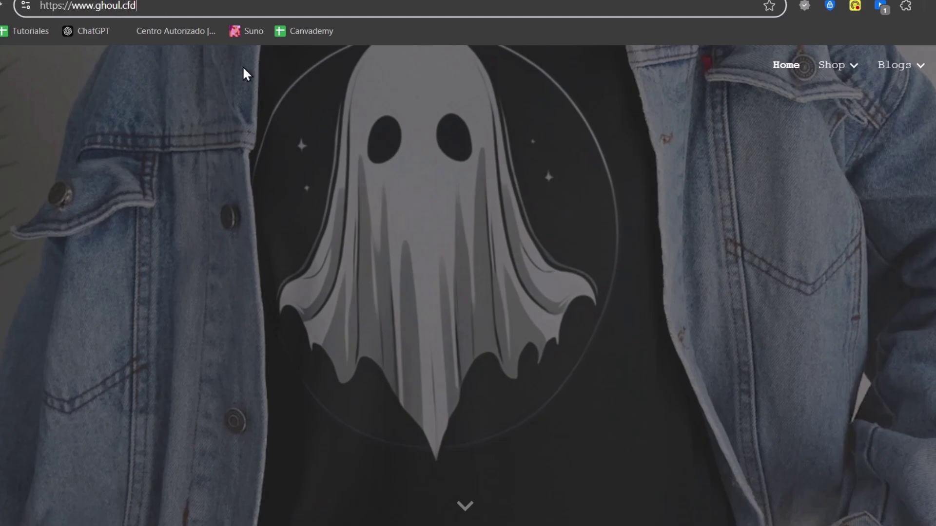
scroll(507, 254, "down", 20)
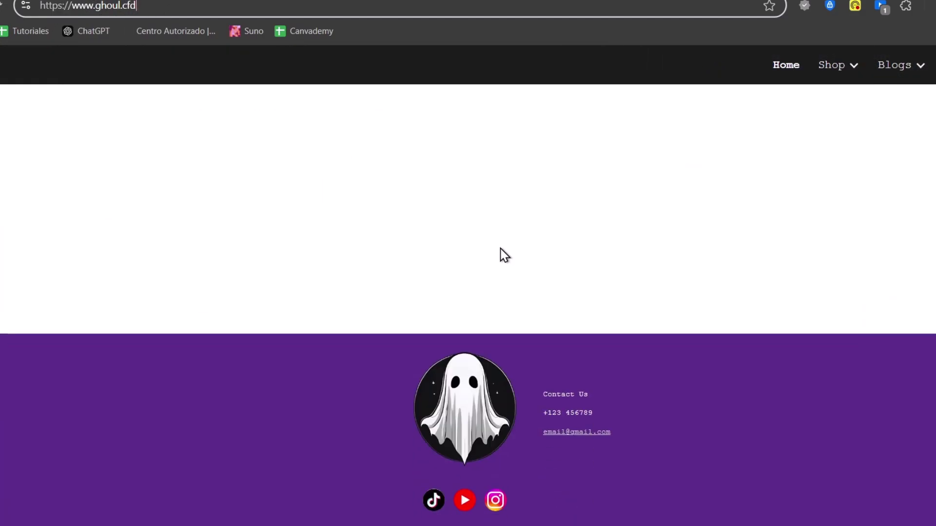
scroll(487, 253, "up", 8)
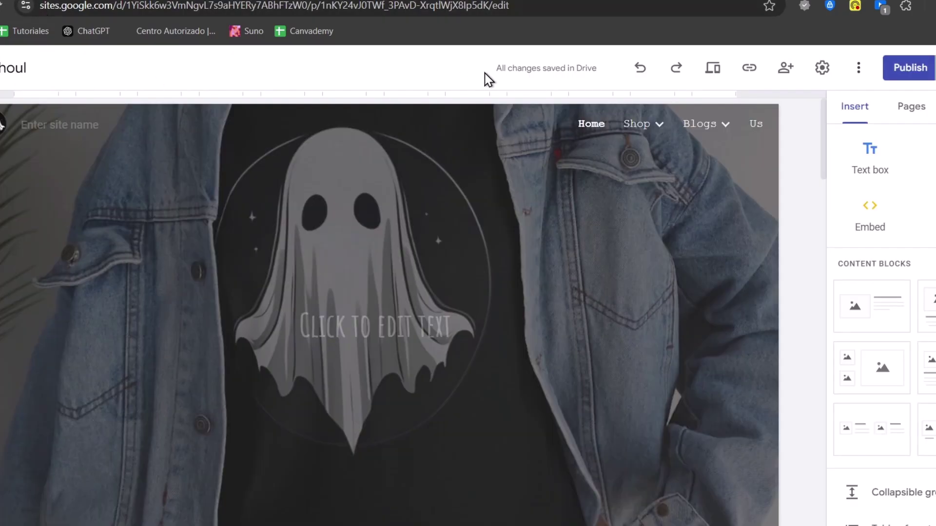
left_click(823, 70)
Review Ghoul's custom domains, close settings, and open the Salon site
left_click(296, 322)
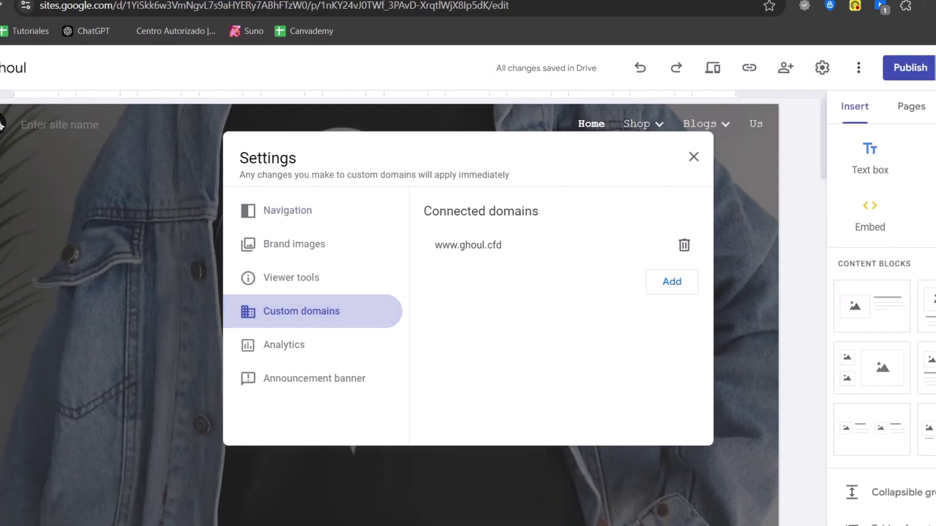
key("Escape")
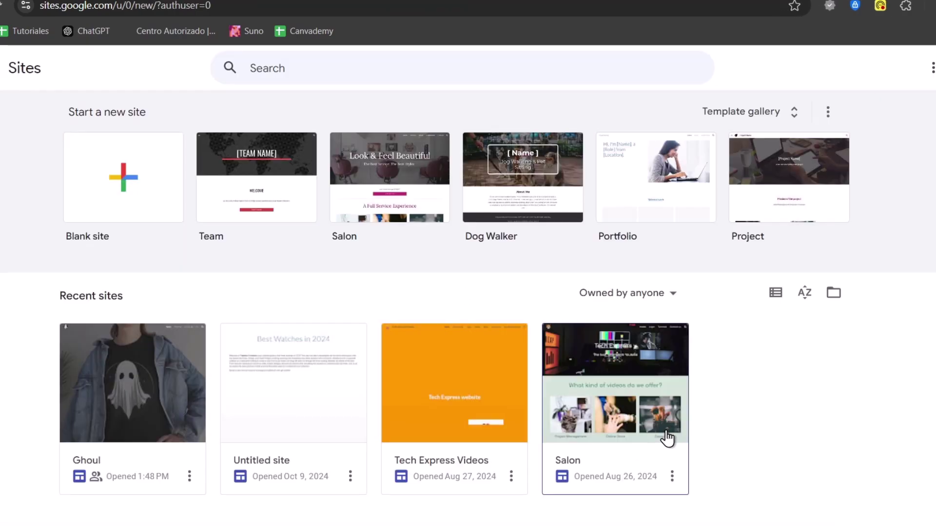
left_click(651, 390)
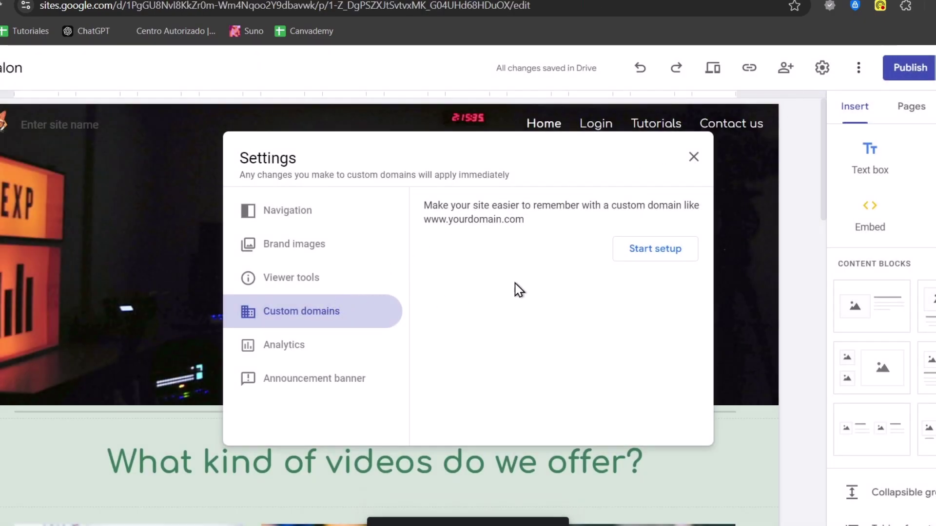
Start custom domain setup for Salon and focus the domain entry after the www prefix
left_click(651, 254)
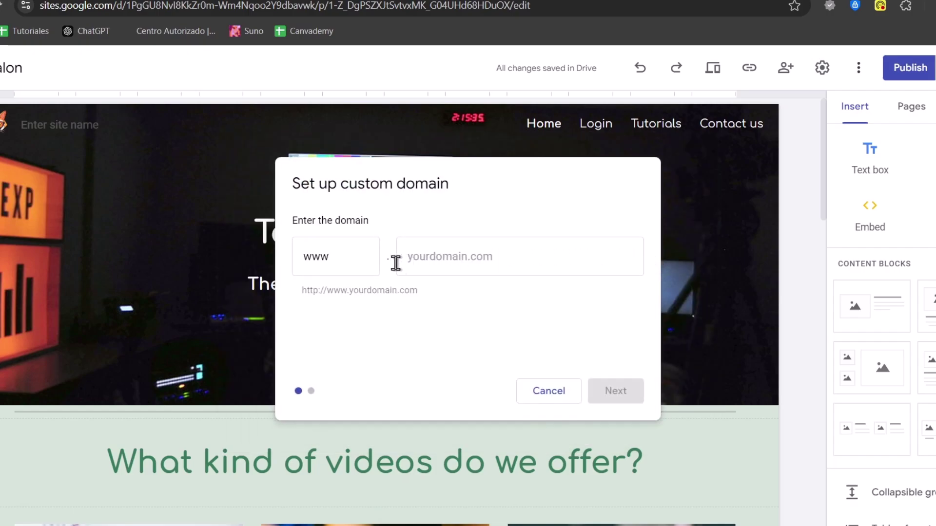
left_click(344, 263)
left_click_drag(307, 252, 341, 253)
left_click(343, 254)
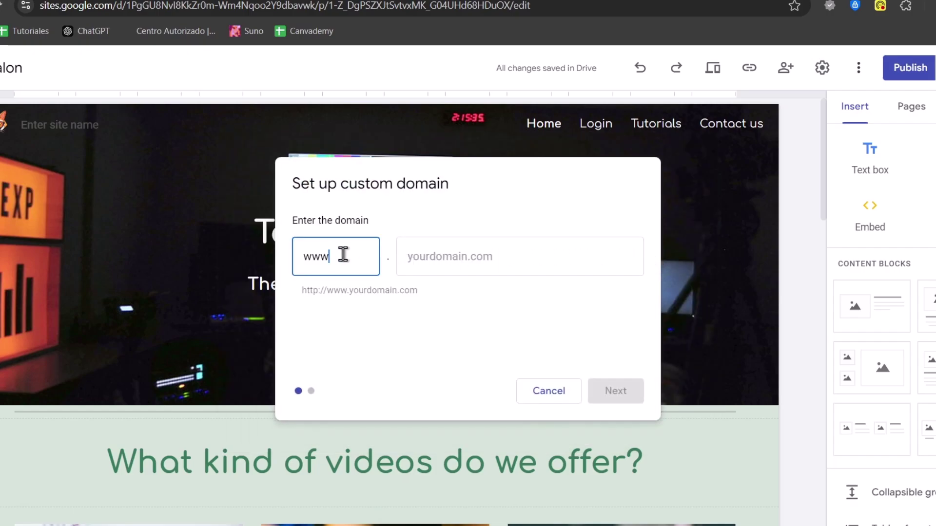
left_click(459, 263)
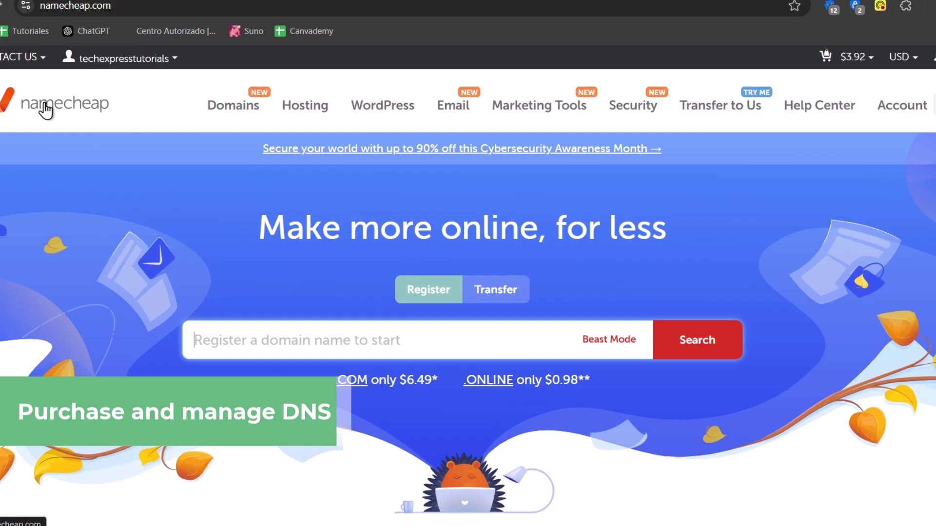
Search Namecheap for the domain name cutncull
left_click(195, 340)
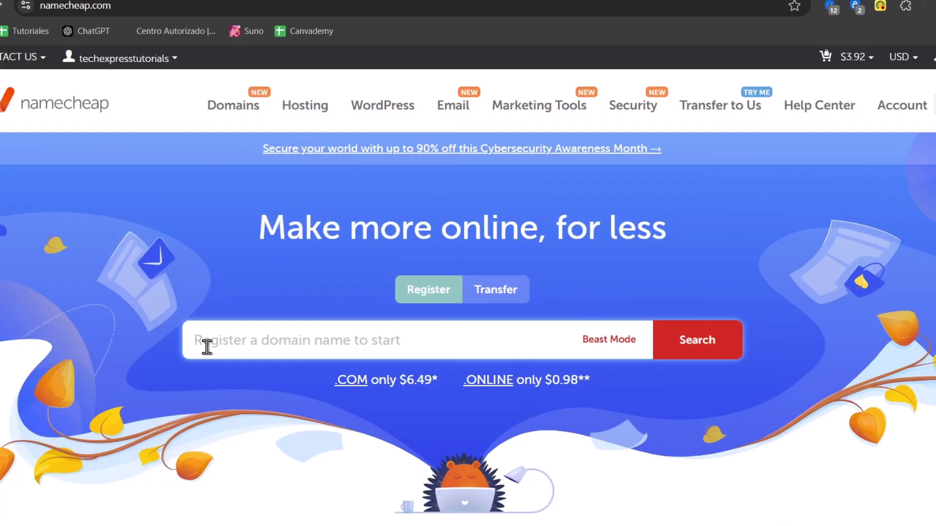
left_click(207, 348)
type("c")
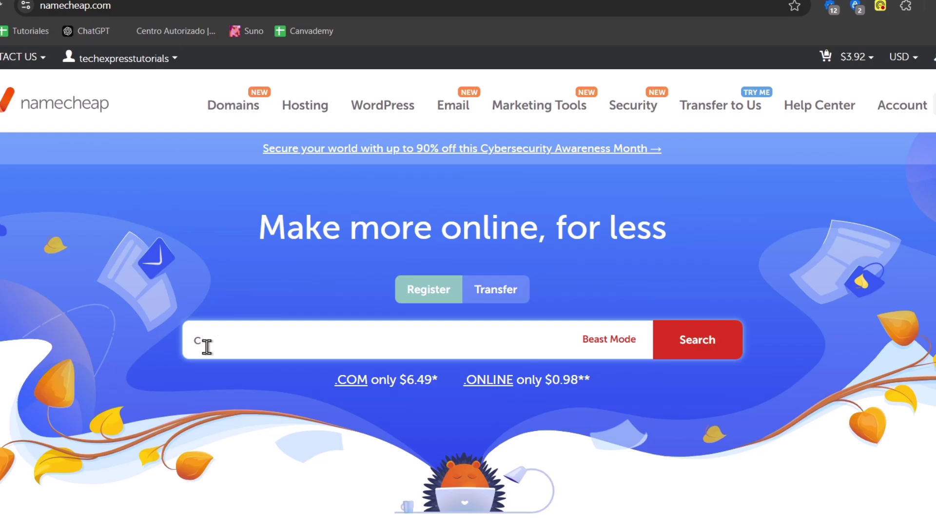
key("BackSpace")
type("cutncull")
left_click(714, 322)
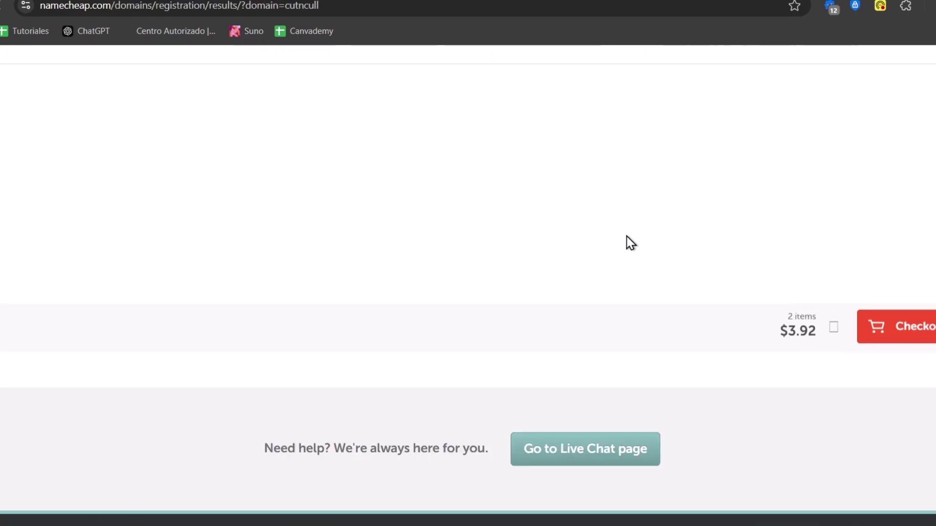
Review the yearly prices of the cutncull extensions, such as cutncull.me
scroll(630, 242, "down", 10)
scroll(631, 243, "up", 5)
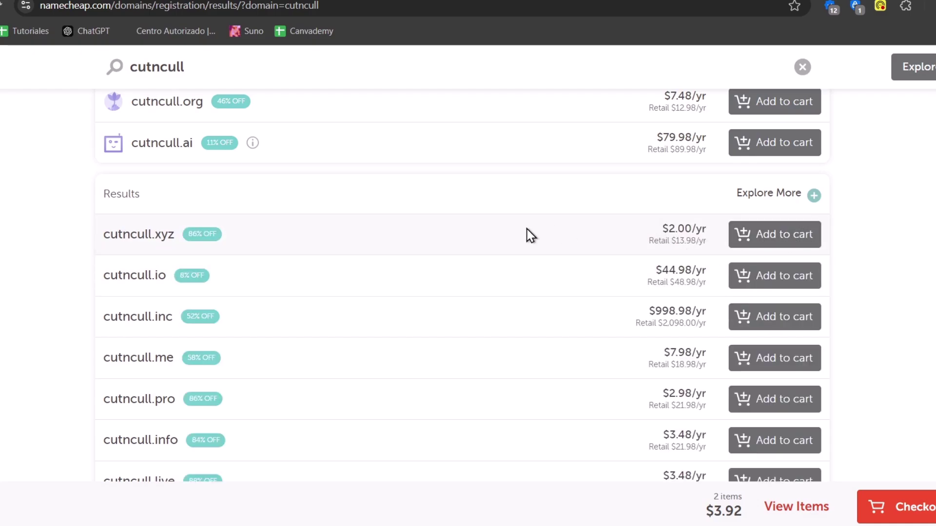
left_click_drag(655, 352, 707, 352)
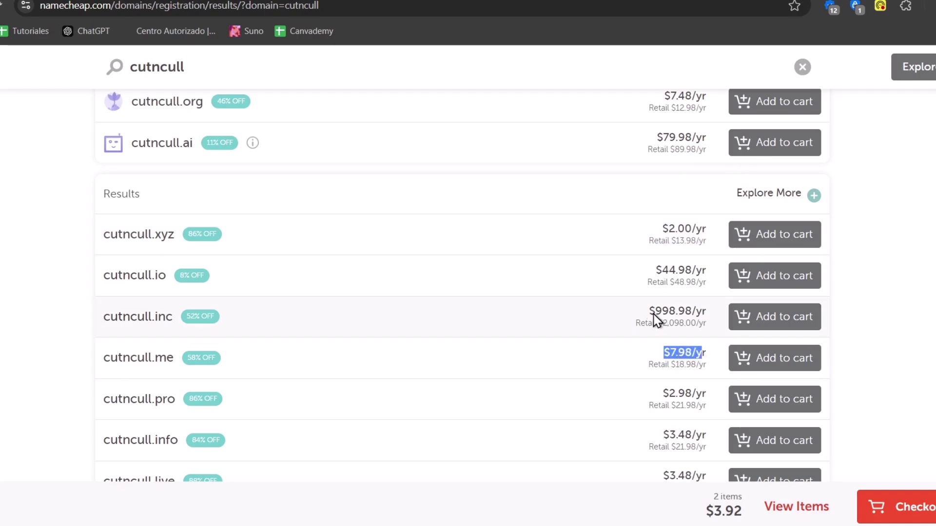
left_click_drag(649, 312, 705, 305)
scroll(705, 319, "down", 5)
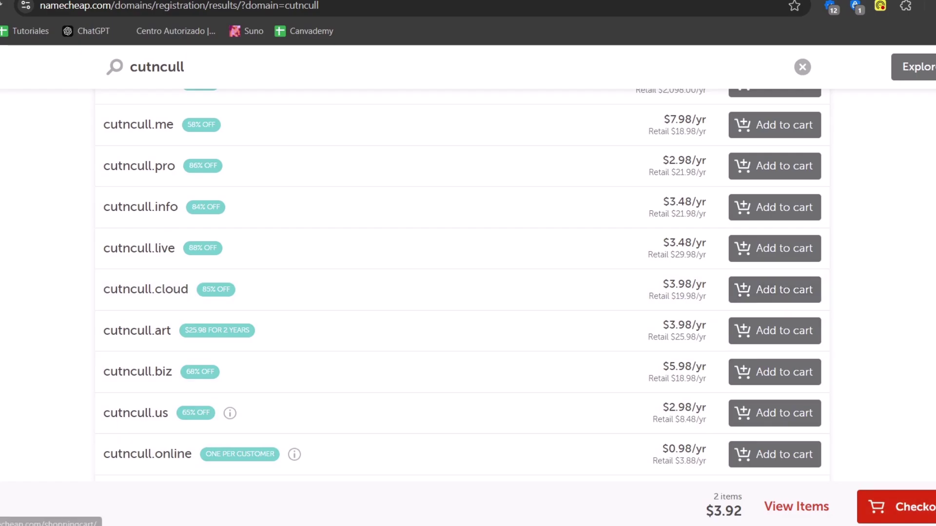
scroll(931, 156, "up", 10)
mouse_move(933, 57)
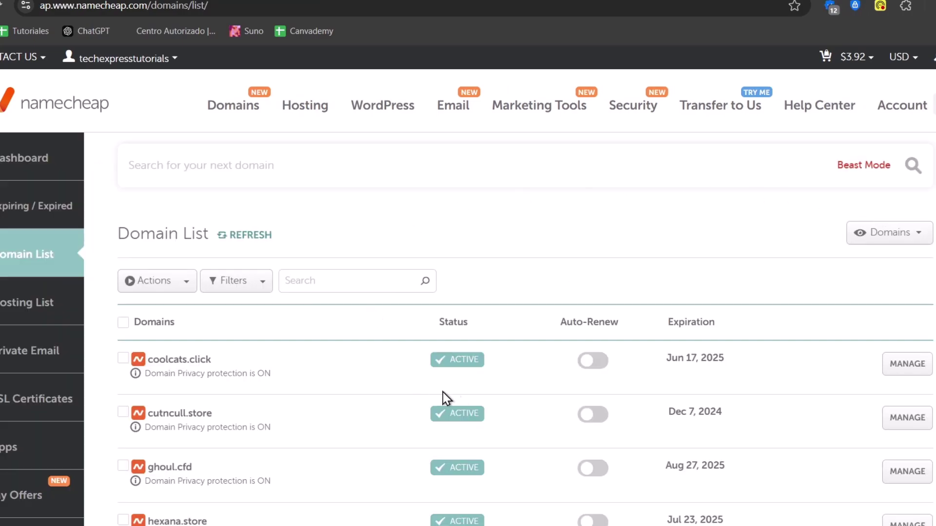
Manage coolcats.click from the Domain List and view its Advanced DNS records
scroll(491, 337, "down", 5)
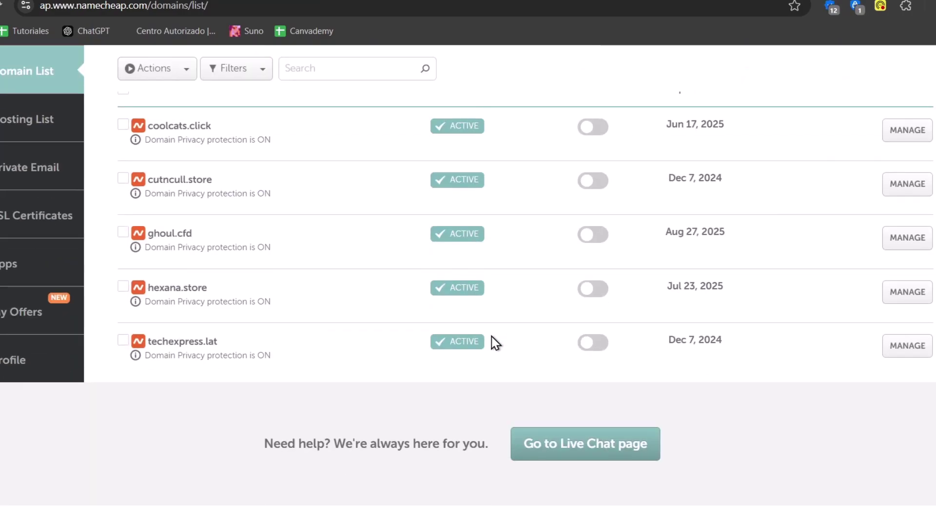
scroll(491, 335, "up", 5)
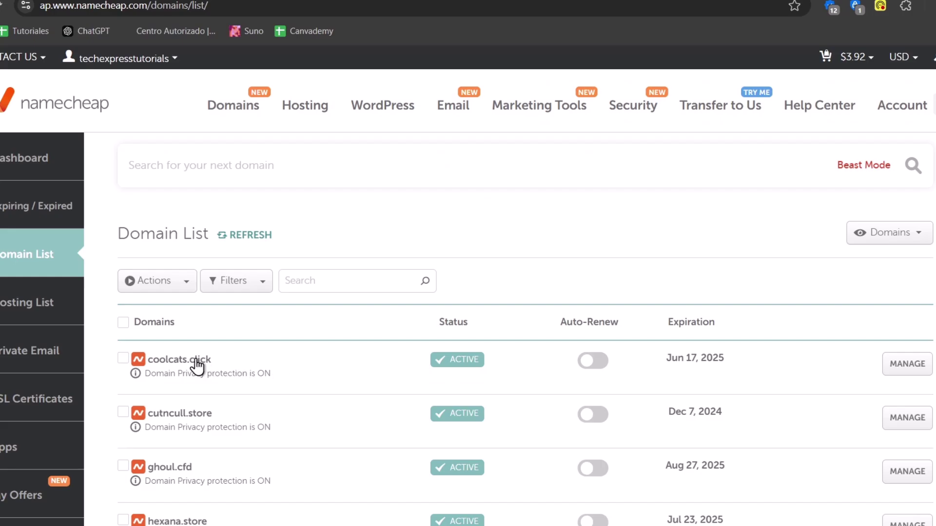
left_click(894, 371)
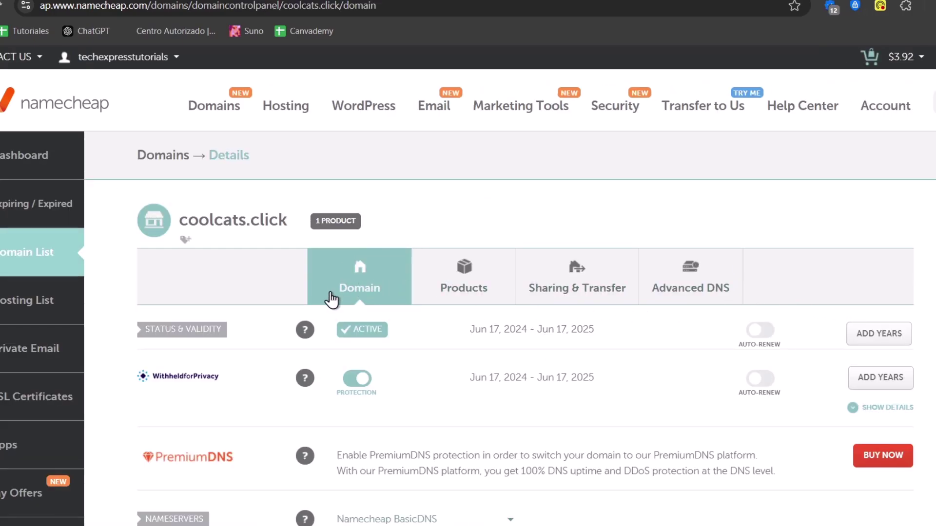
left_click(694, 292)
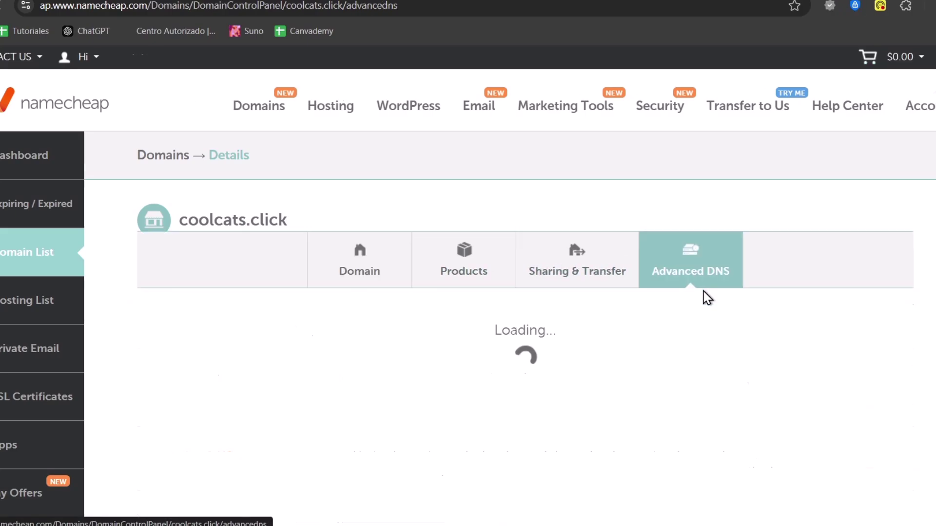
scroll(583, 336, "down", 7)
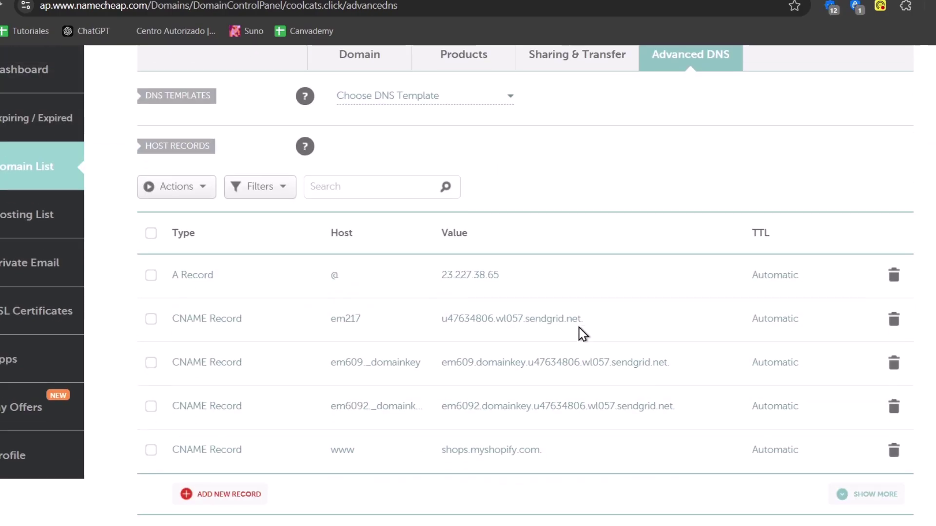
scroll(583, 347, "up", 7)
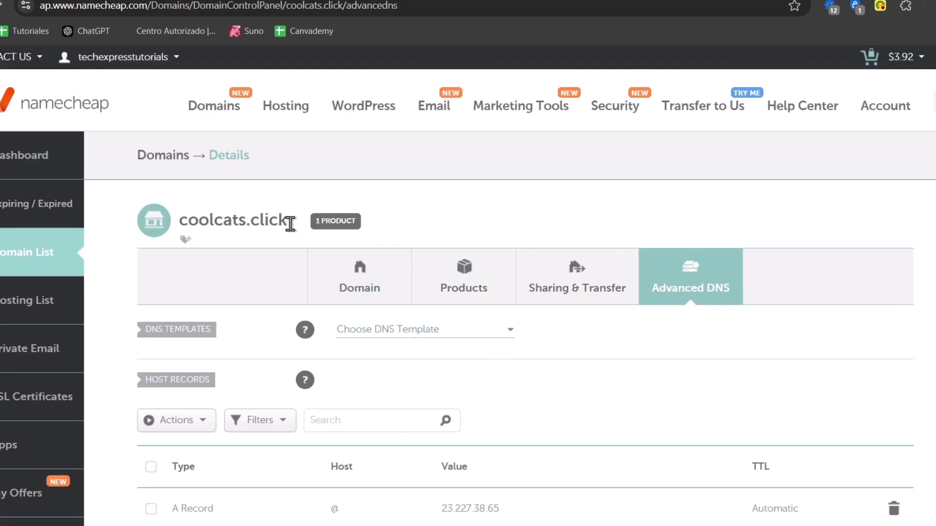
Enter coolcats.click, copied from Namecheap, as Salon's www custom domain and continue
left_click_drag(290, 223, 174, 233)
key("ctrl+c")
key("ctrl+Tab")
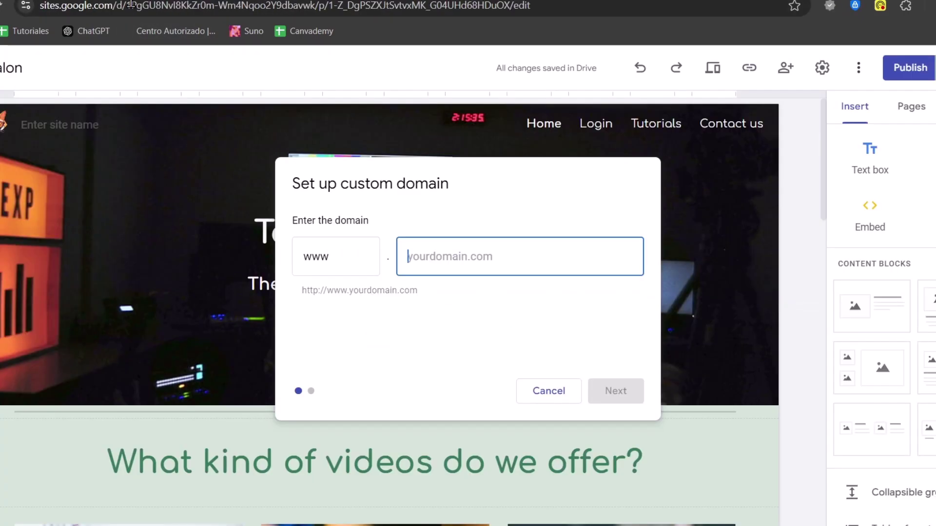
key("ctrl+v")
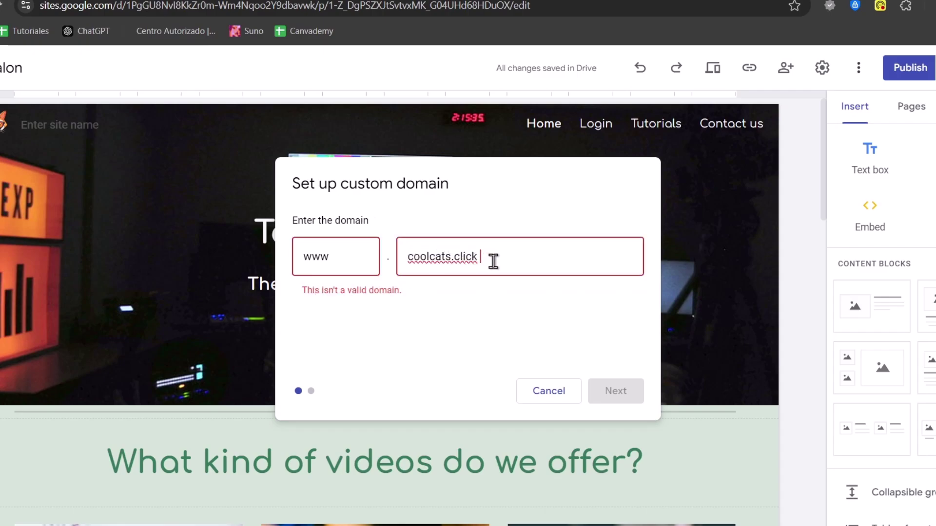
key("BackSpace")
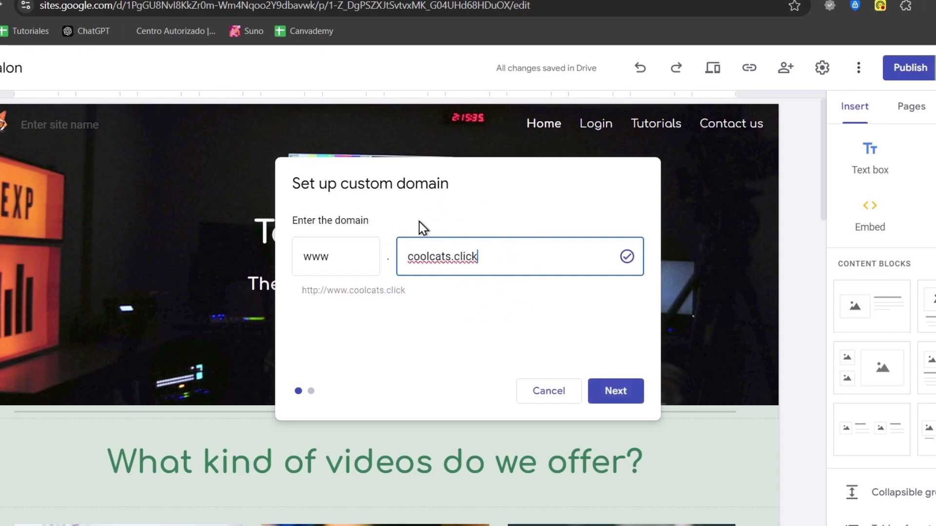
left_click(639, 396)
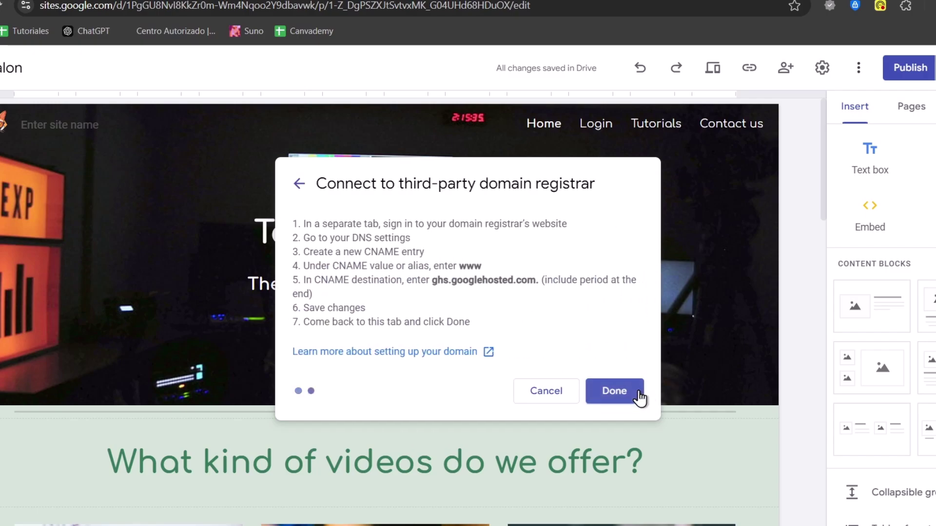
Read through the registrar CNAME connection instructions
left_click_drag(340, 189, 626, 191)
left_click(614, 206)
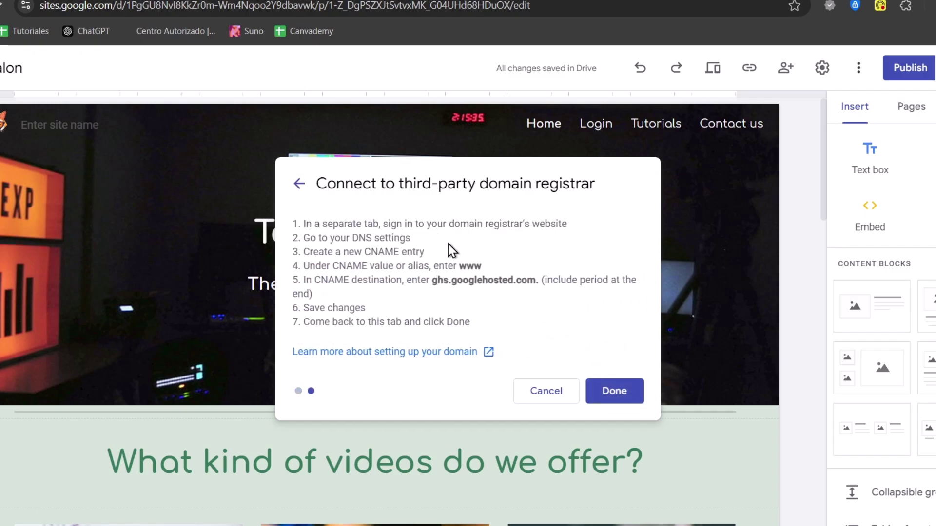
left_click_drag(315, 223, 561, 225)
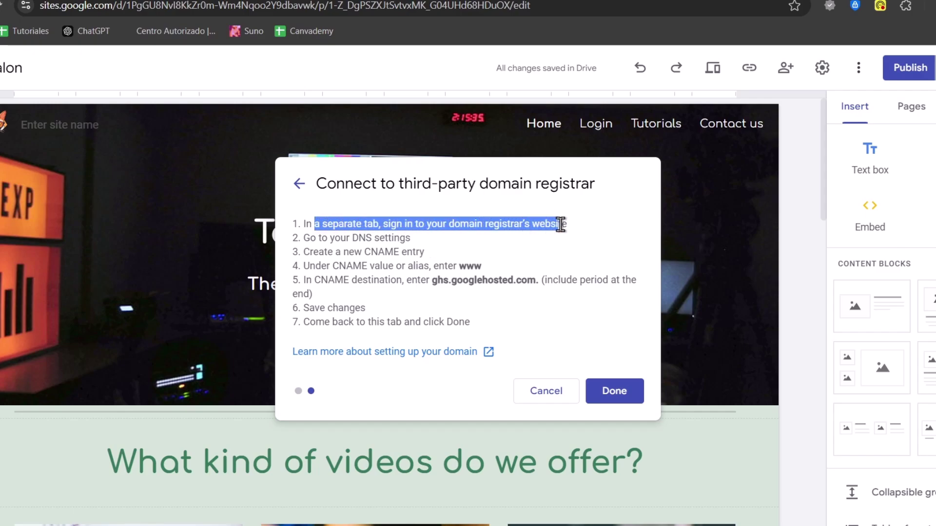
left_click(571, 226)
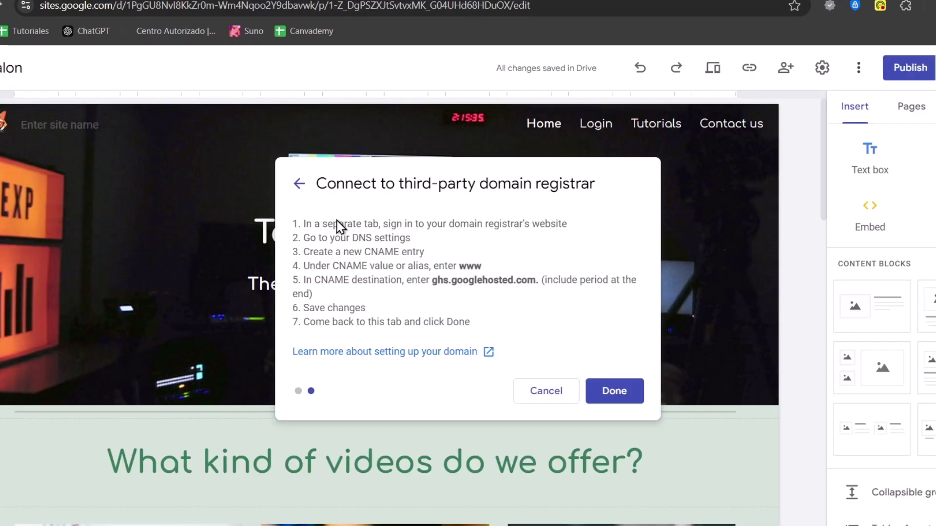
Add a new CNAME record row to coolcats.click's host records
left_click_drag(340, 238, 410, 237)
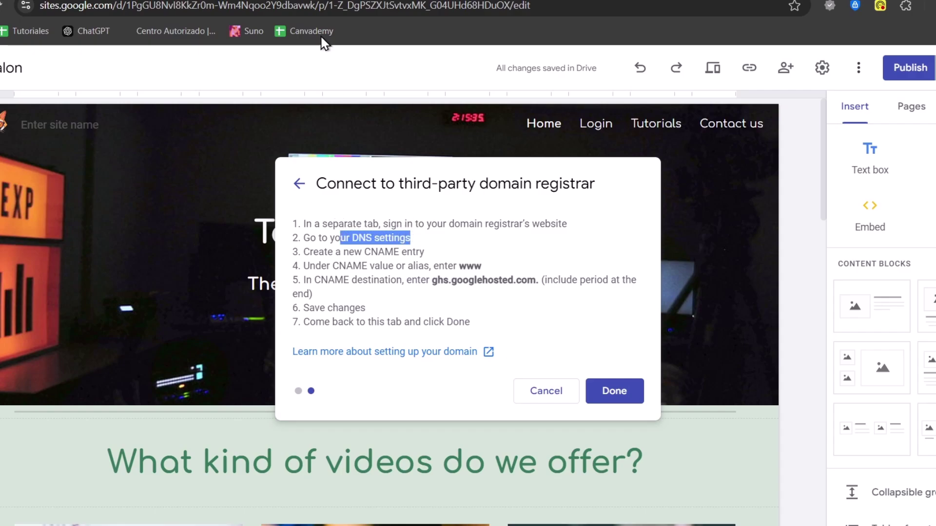
left_click(331, 1)
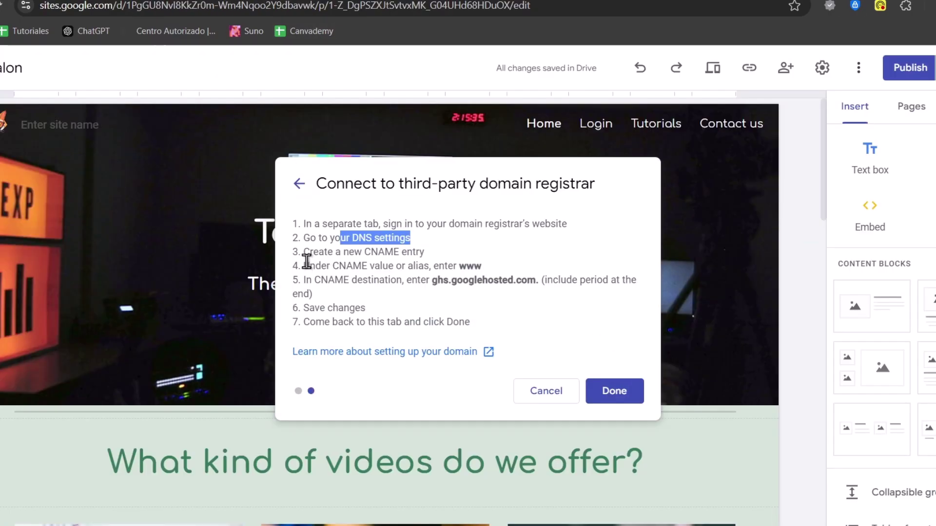
left_click_drag(426, 252, 376, 251)
left_click_drag(376, 251, 373, 251)
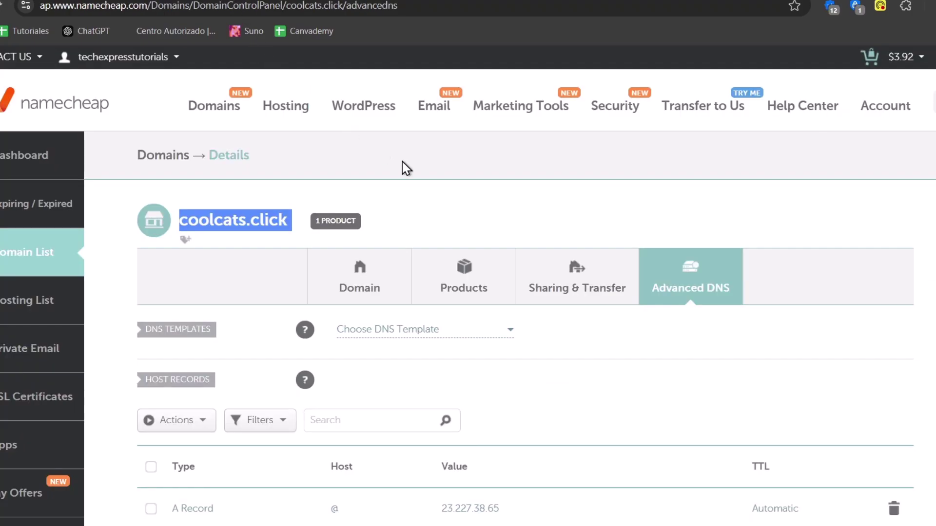
scroll(481, 194, "down", 5)
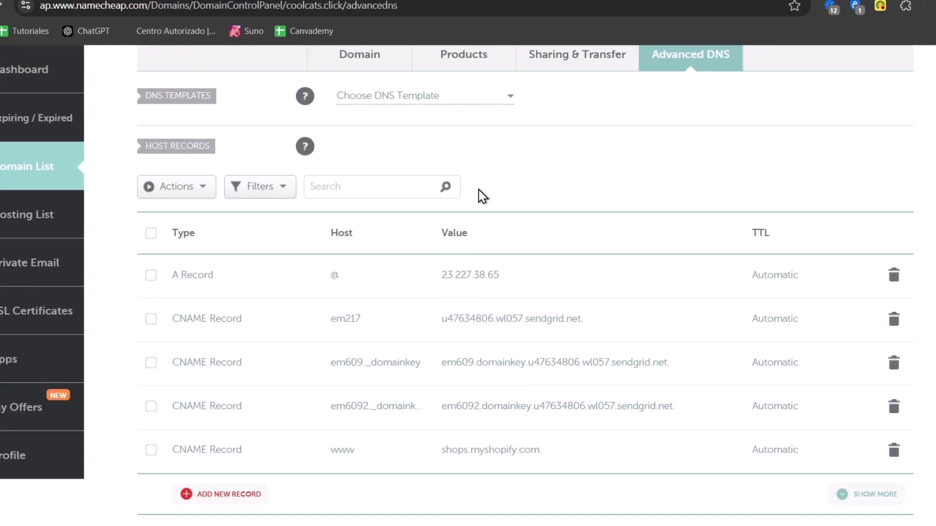
left_click(241, 495)
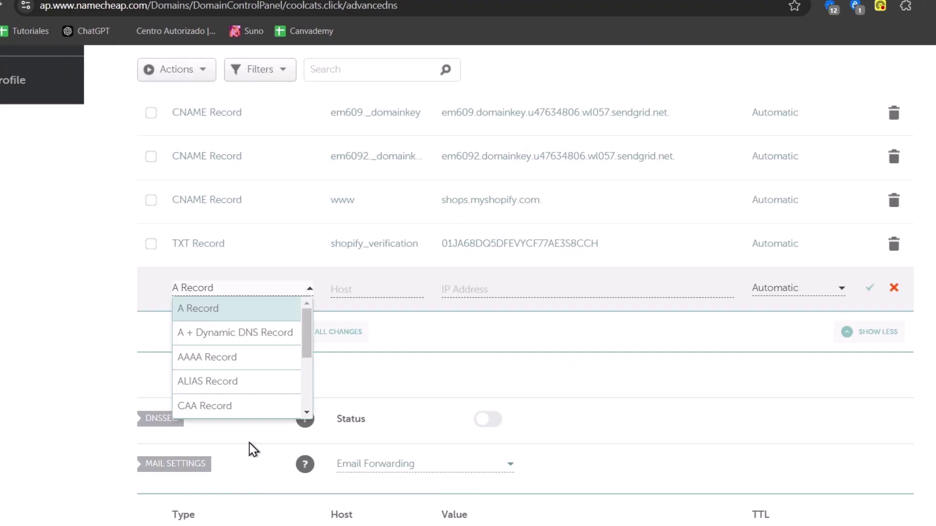
left_click_drag(308, 328, 312, 357)
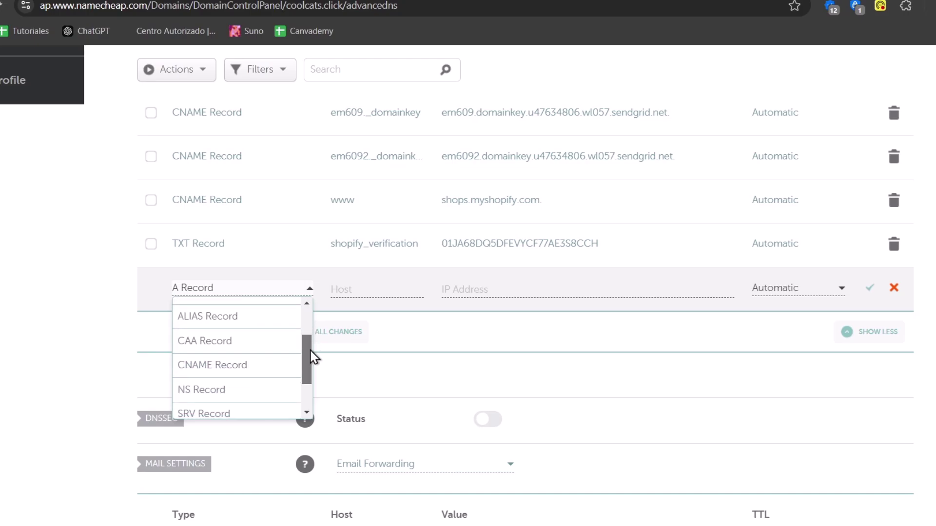
left_click(240, 367)
Copy the alias www from Google Sites into the record's Host field
left_click(100, 4)
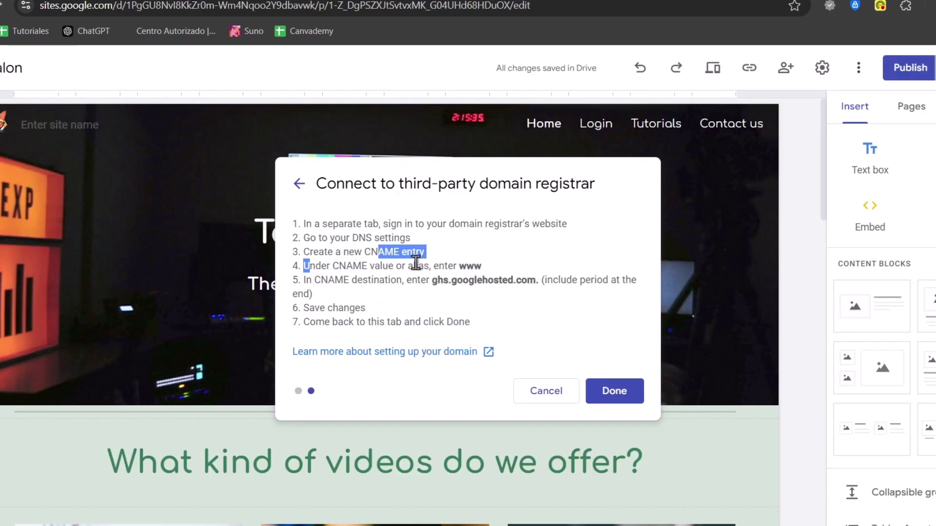
left_click_drag(333, 267, 389, 266)
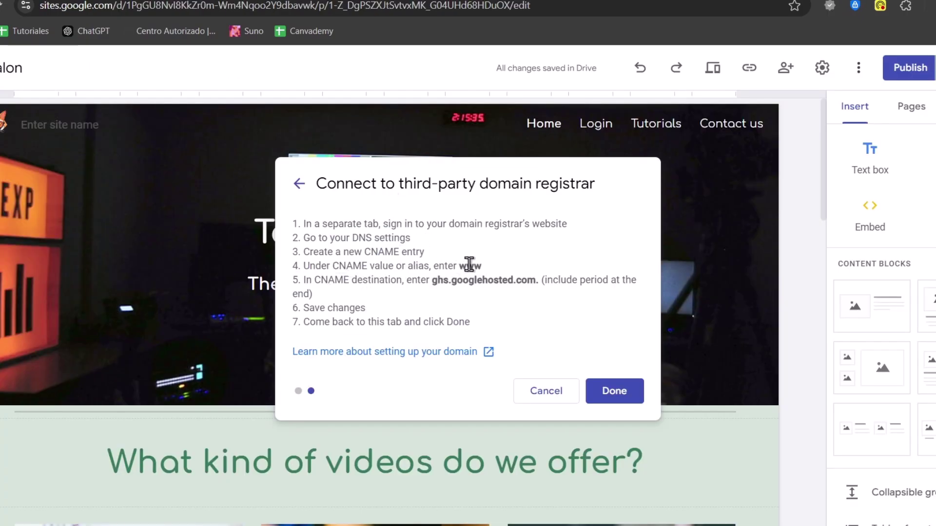
double_click(470, 266)
key("ctrl+Tab")
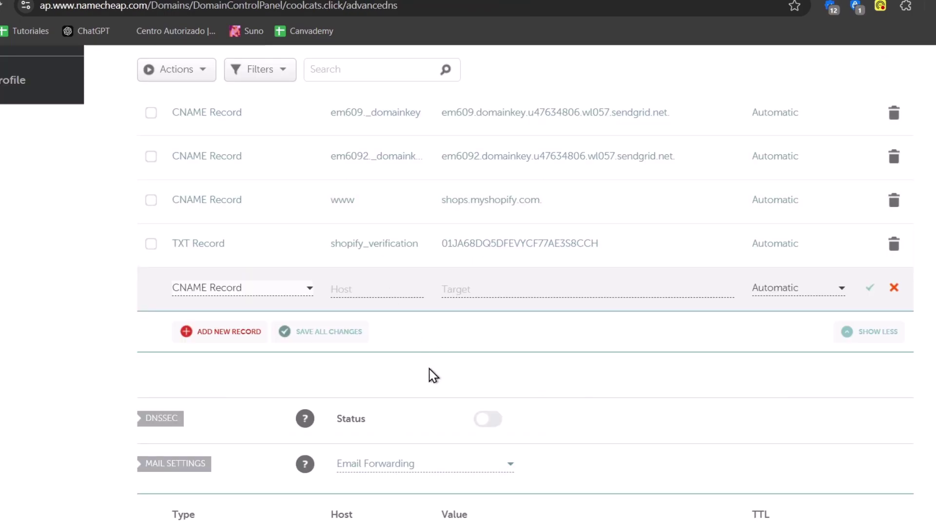
left_click(378, 293)
type("www")
Paste ghs.googlehosted.com as the CNAME record's target
key("ctrl+shift+Tab")
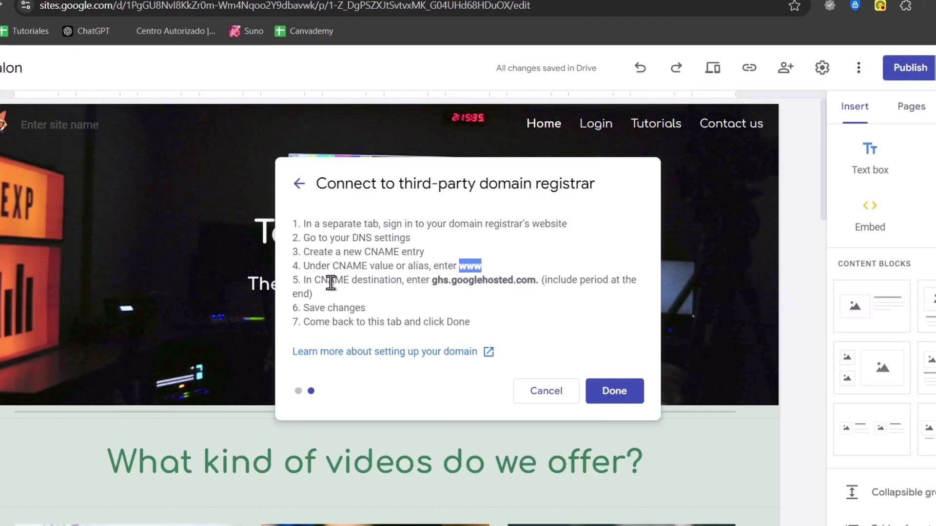
left_click_drag(331, 283, 539, 283)
key("ctrl+c")
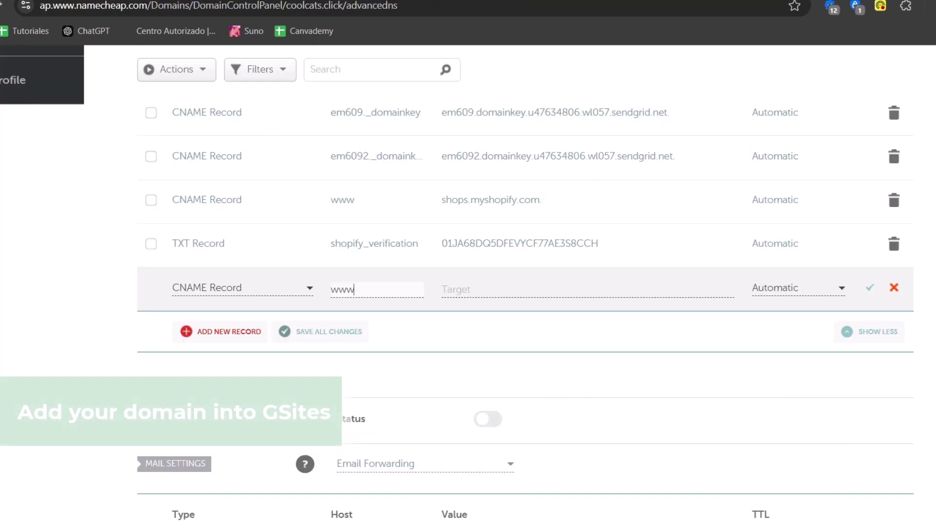
left_click(485, 291)
key("ctrl+v")
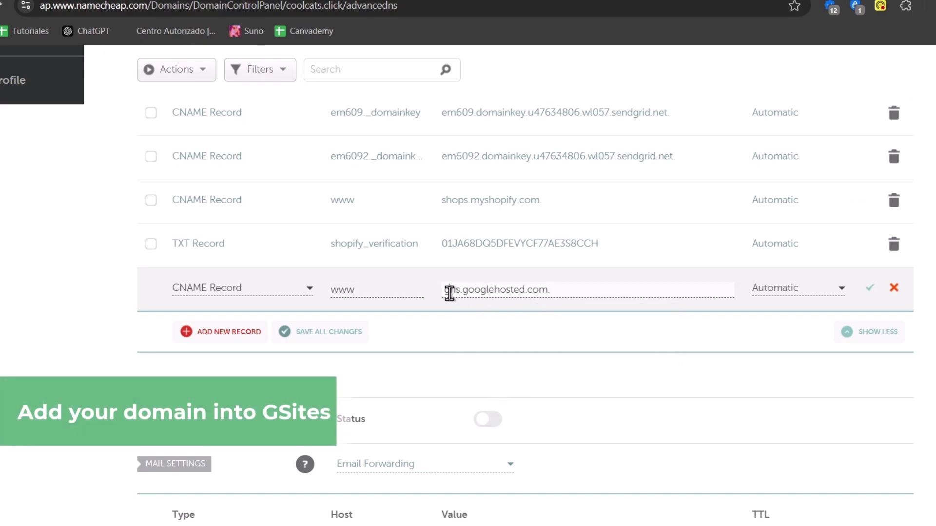
left_click_drag(448, 292, 443, 292)
Save the www CNAME record and delete the em609 domainkey and old Shopify www records
left_click(872, 292)
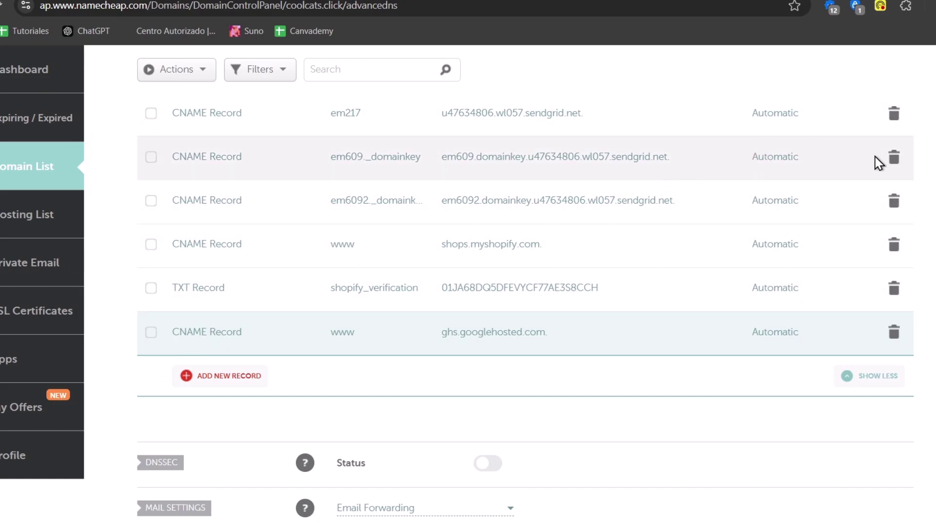
left_click(894, 160)
left_click(832, 219)
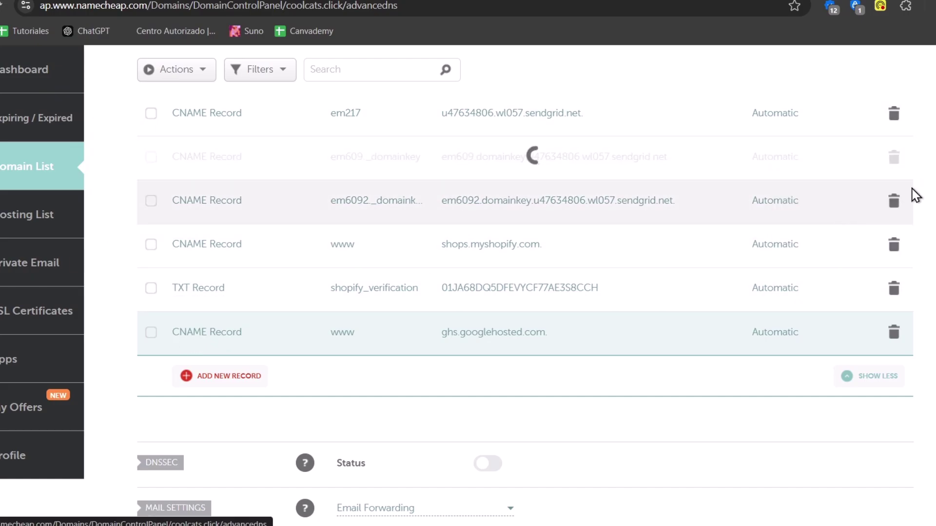
left_click(895, 201)
left_click(831, 268)
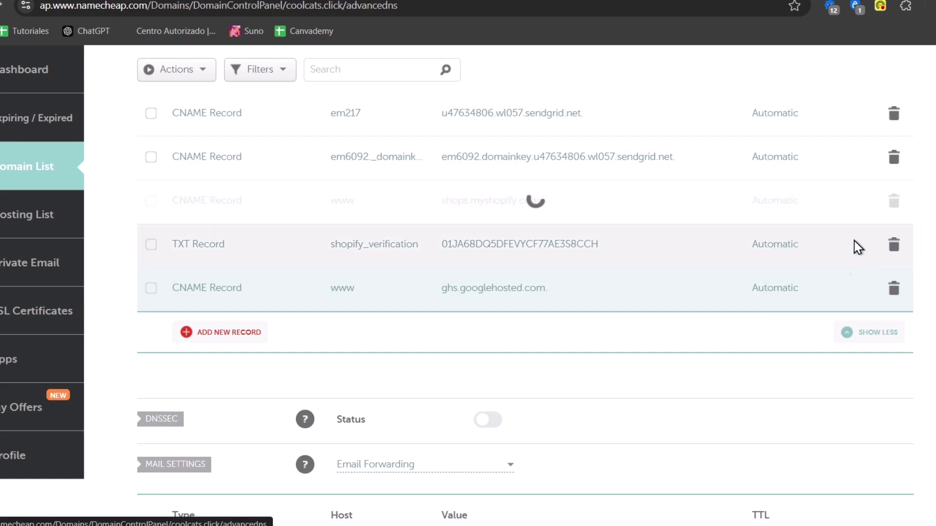
Delete the em6092 and em217 CNAME records and the shopify_verification TXT record
left_click(895, 157)
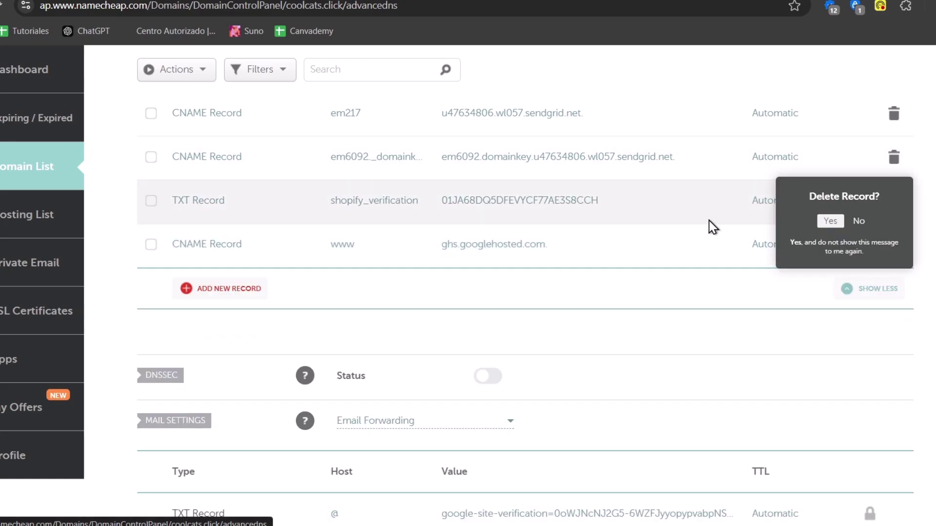
left_click(830, 222)
left_click(894, 115)
left_click(832, 179)
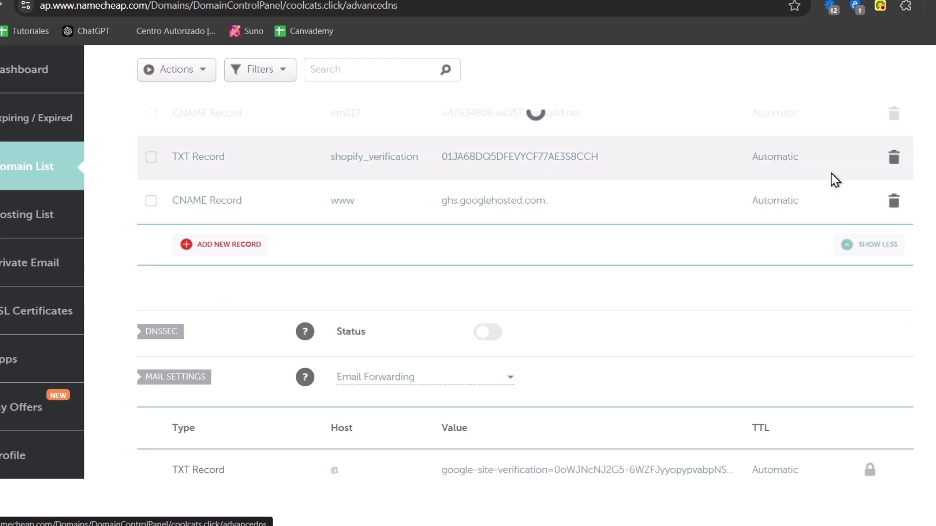
scroll(894, 178, "up", 4)
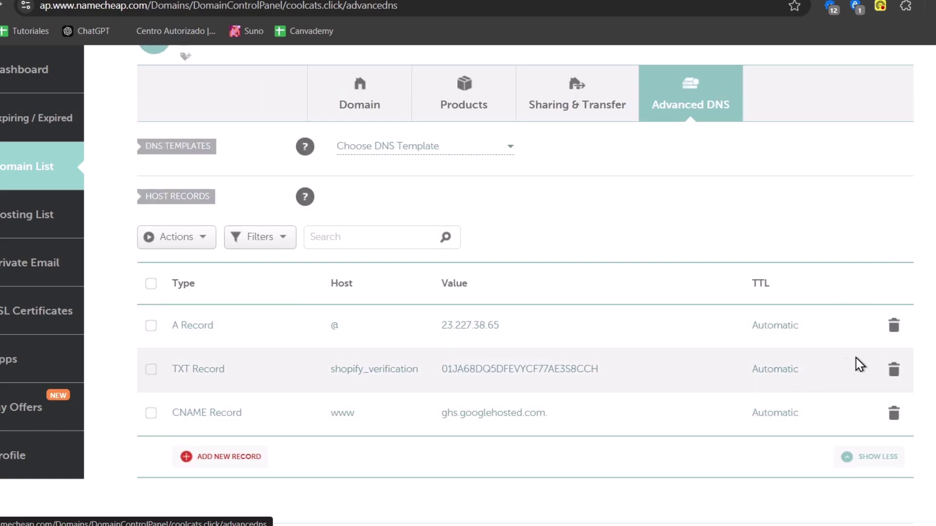
left_click(894, 370)
left_click(830, 432)
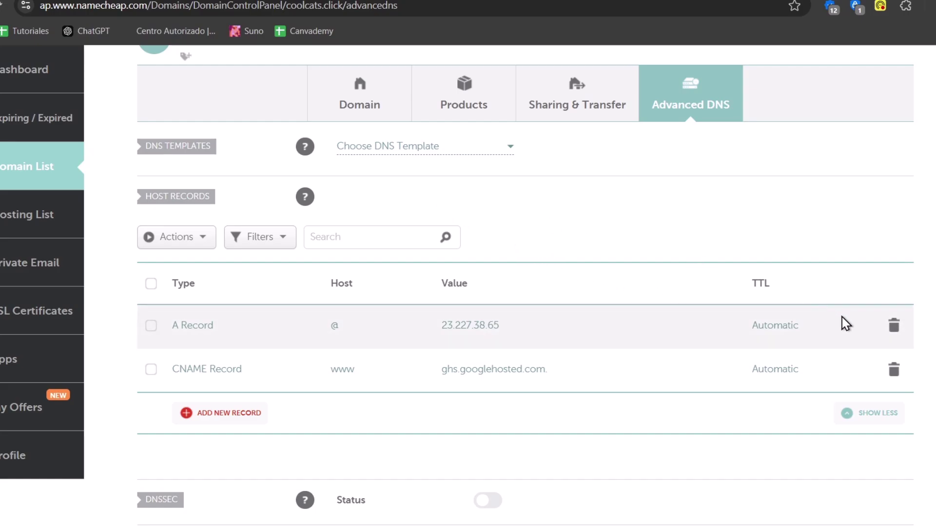
Back in Google Sites, confirm the DNS record is saved and assign the third-party domain
left_click(87, 2)
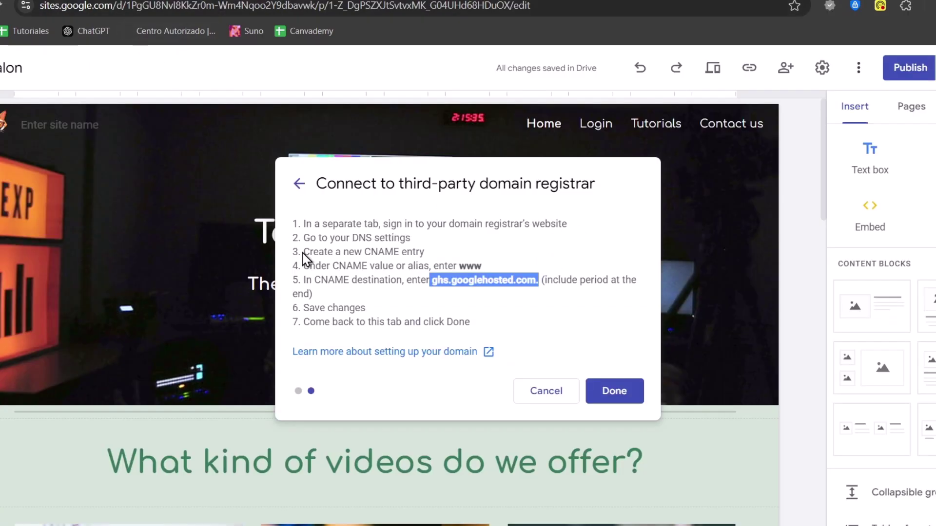
left_click_drag(320, 308, 504, 324)
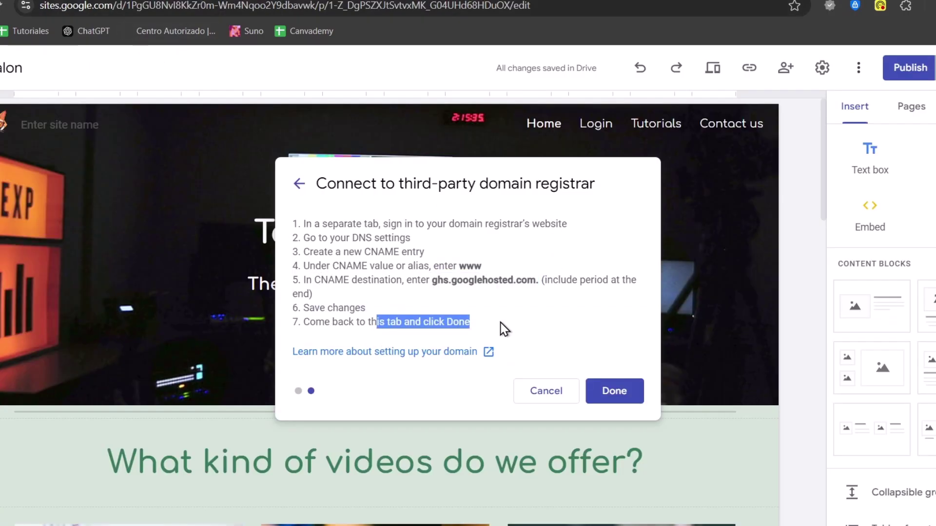
left_click(605, 390)
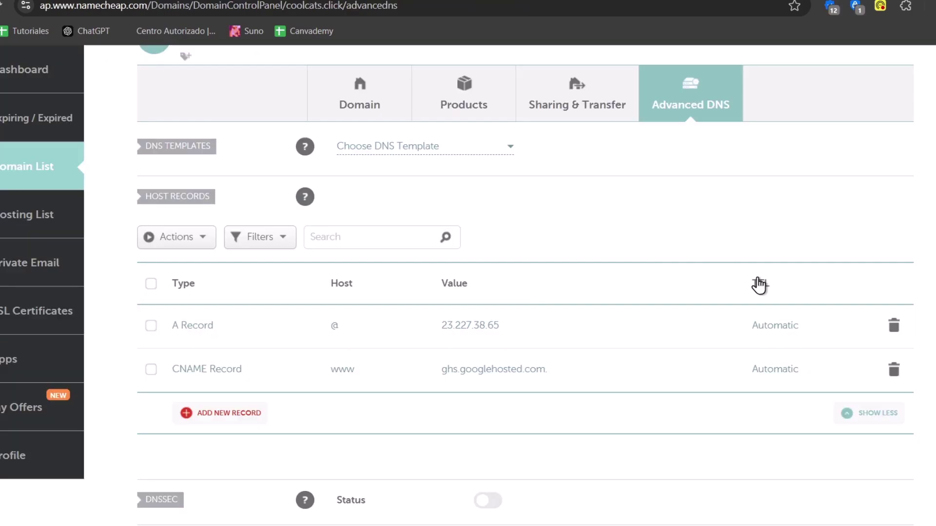
scroll(821, 305, "down", 15)
scroll(821, 307, "up", 15)
scroll(825, 312, "up", 5)
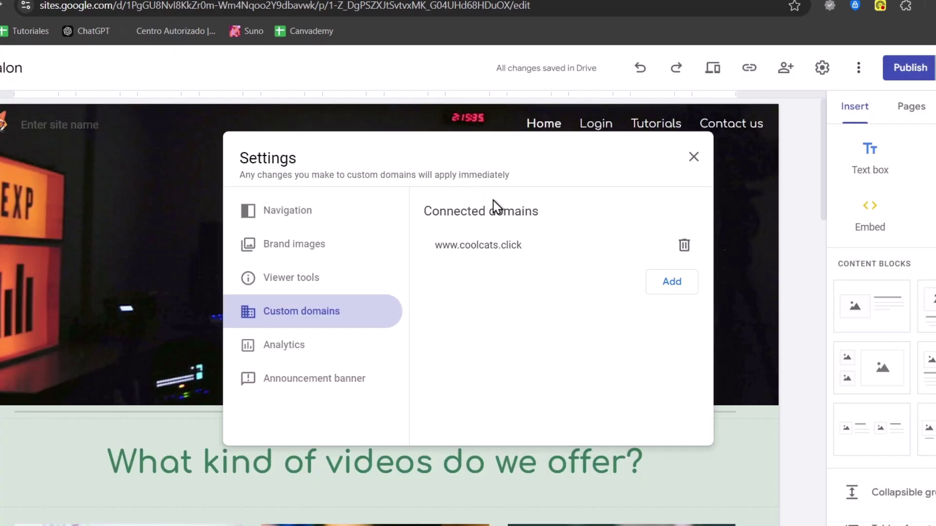
double_click(449, 244)
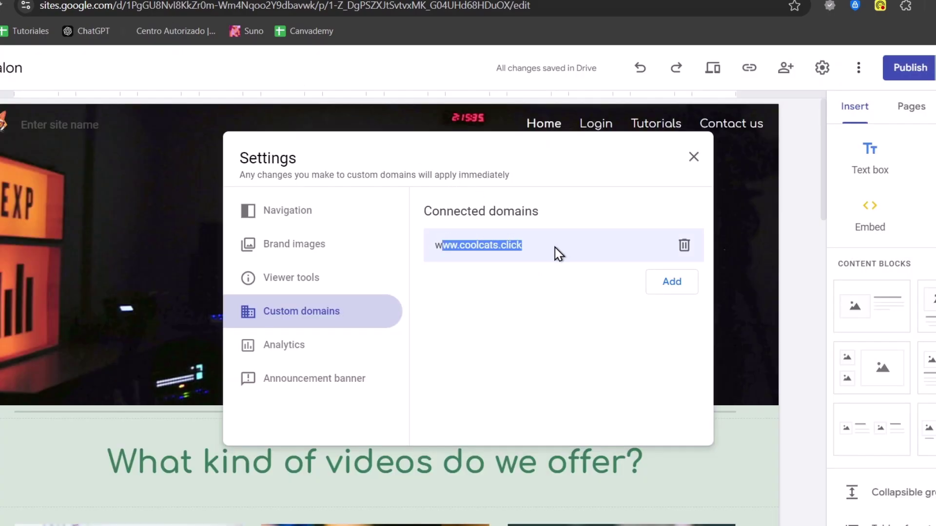
left_click(529, 262)
triple_click(461, 245)
key("ctrl+c")
key("ctrl+t")
key("ctrl+v")
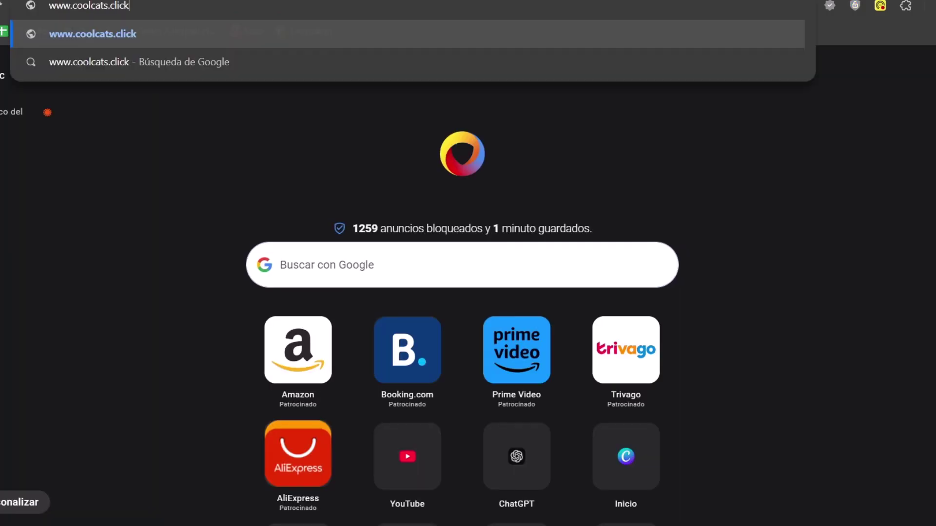
key("Return")
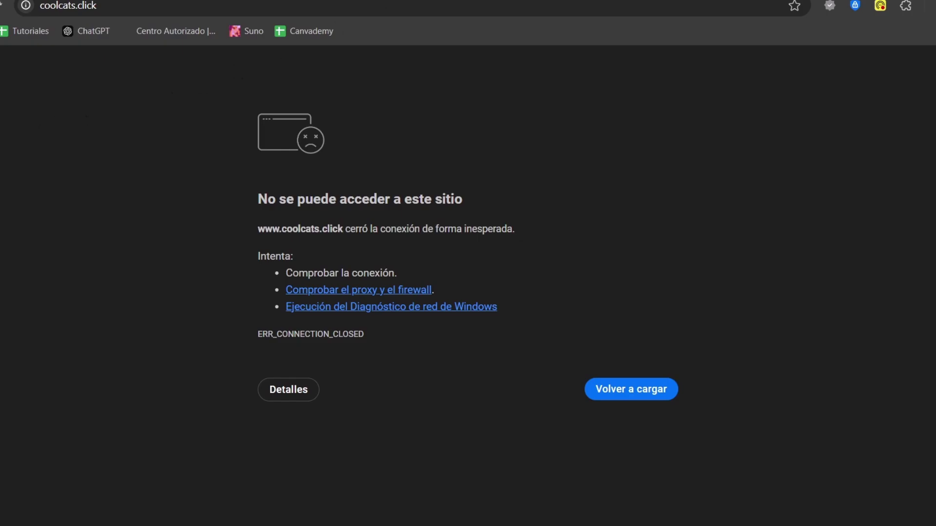
Close the connection-closed error tab and reselect the domain name in Sites
key("ctrl+w")
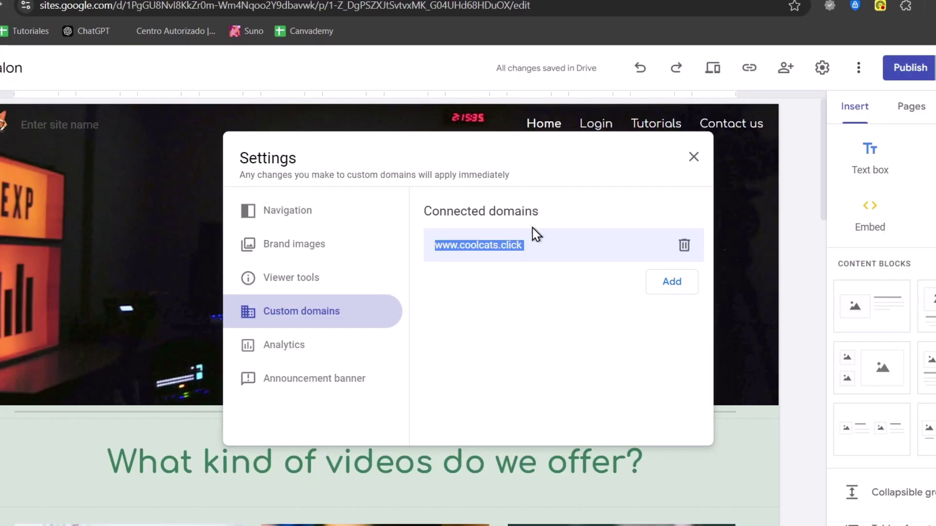
left_click(449, 249)
triple_click(449, 244)
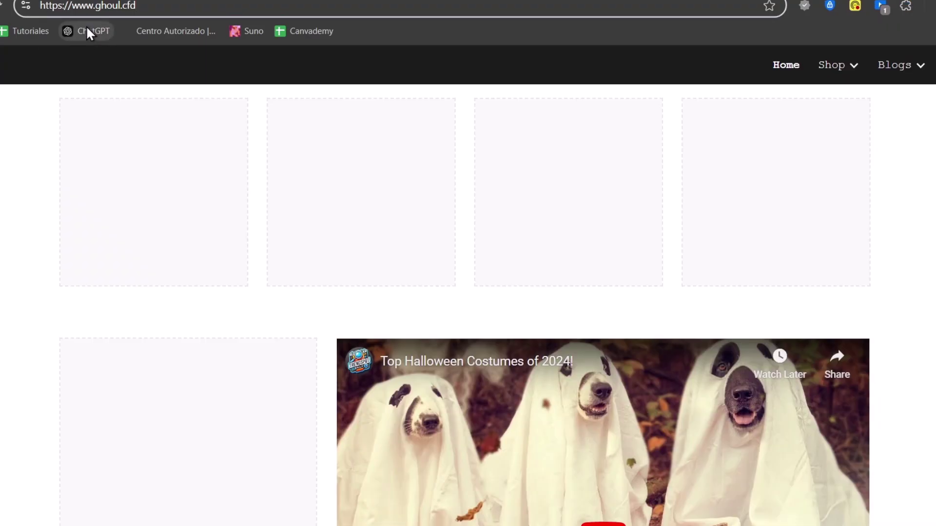
left_click_drag(62, 6, 265, 9)
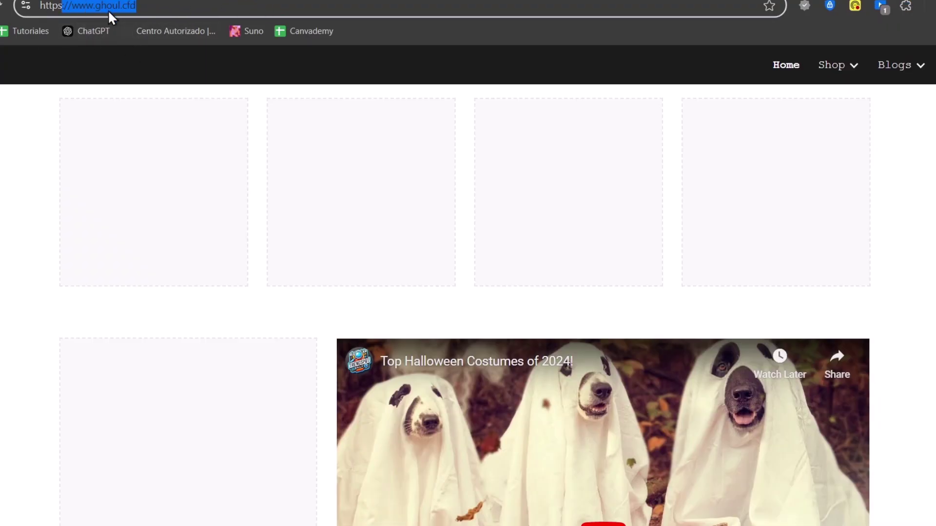
left_click(168, 6)
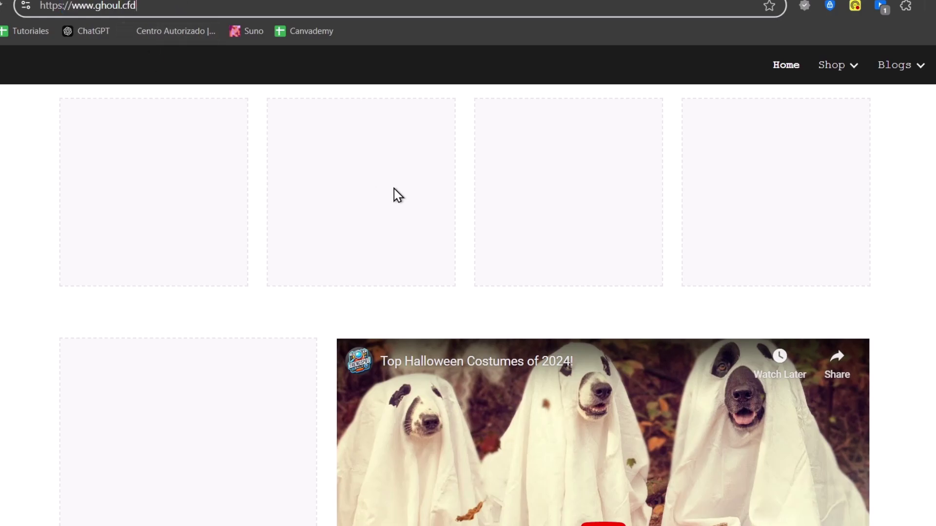
scroll(394, 189, "up", 10)
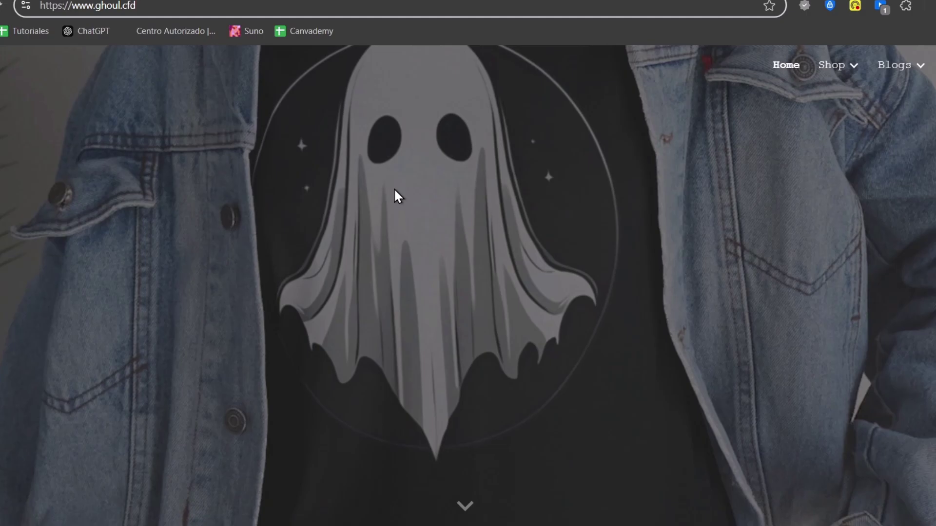
scroll(485, 353, "down", 10)
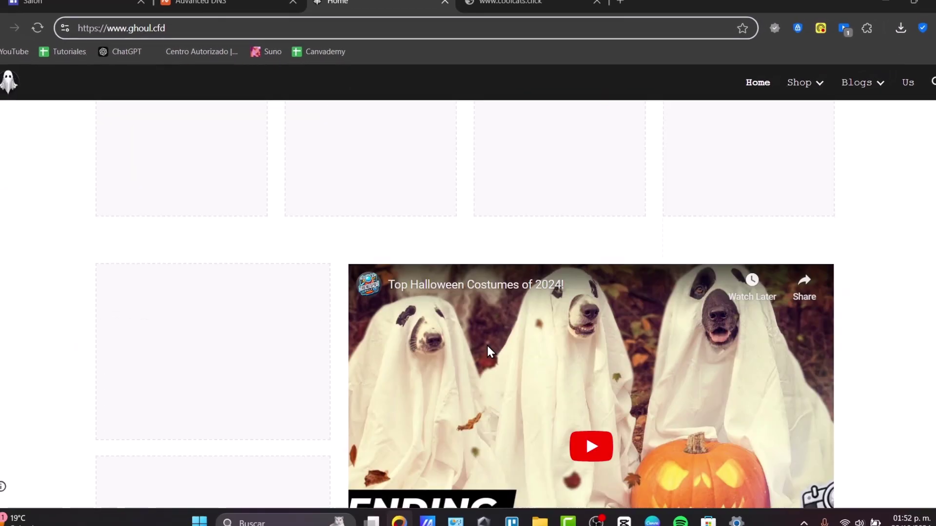
scroll(486, 344, "up", 10)
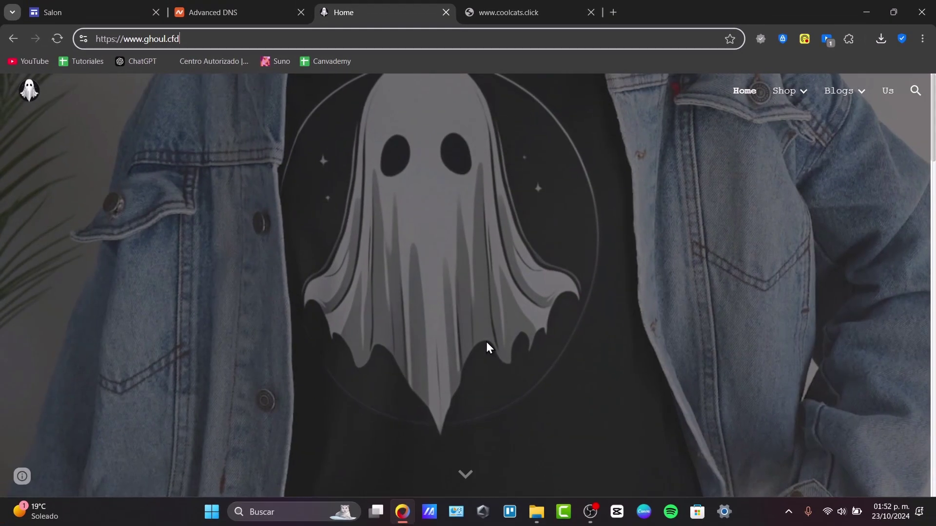
scroll(486, 344, "down", 15)
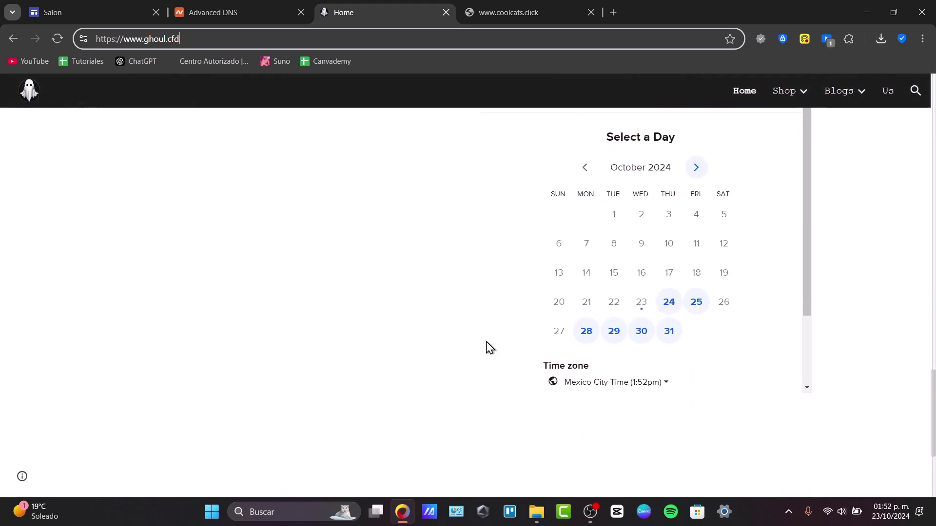
scroll(490, 348, "down", 2)
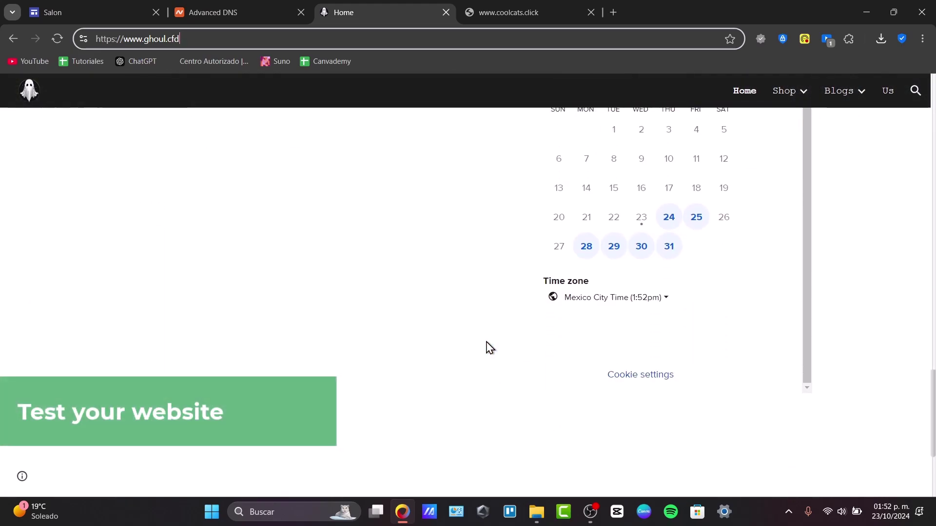
scroll(486, 347, "up", 2)
left_click(510, 9)
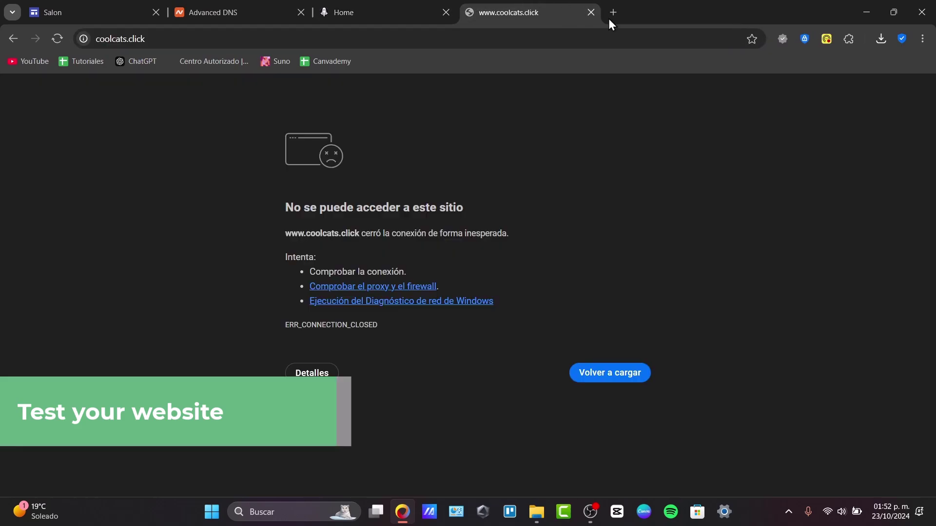
left_click(127, 2)
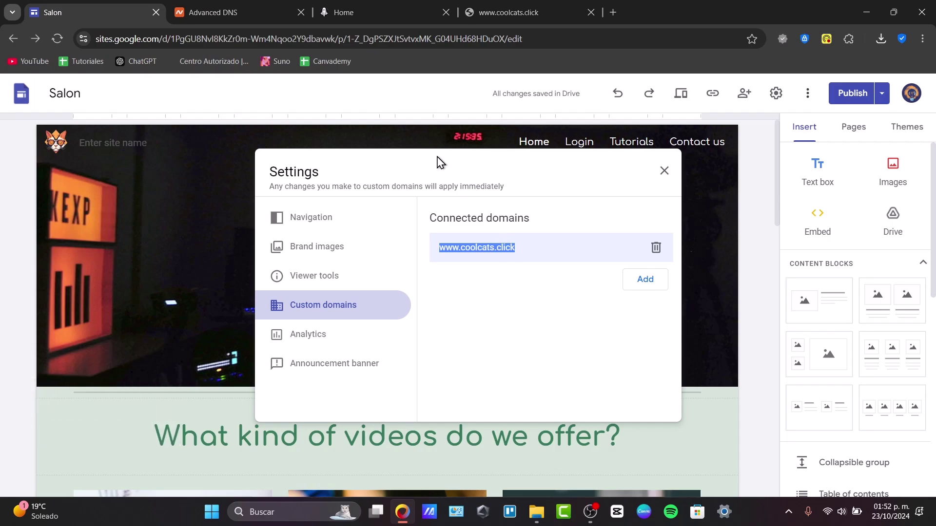
Close the Salon site settings, glance at Publish options and settings, then switch to the coolcats tab
key("Escape")
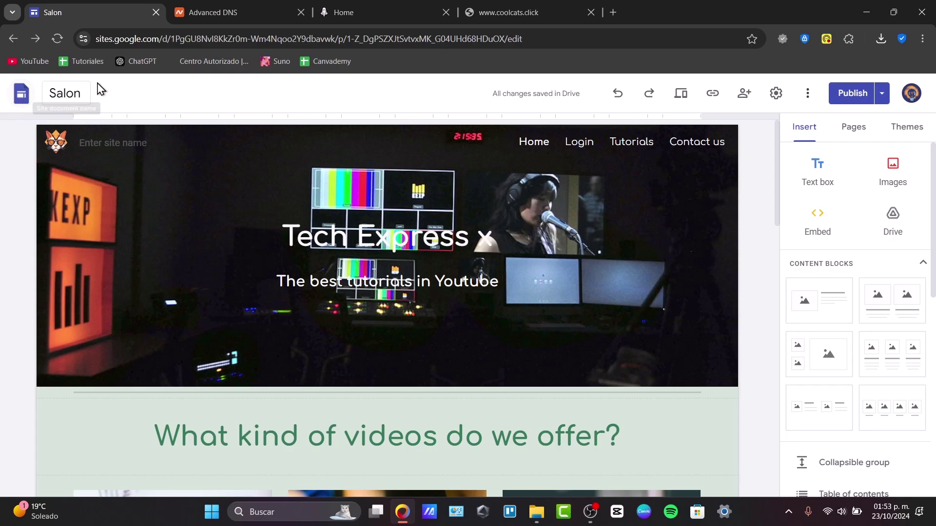
left_click(882, 93)
left_click(784, 105)
left_click(783, 105)
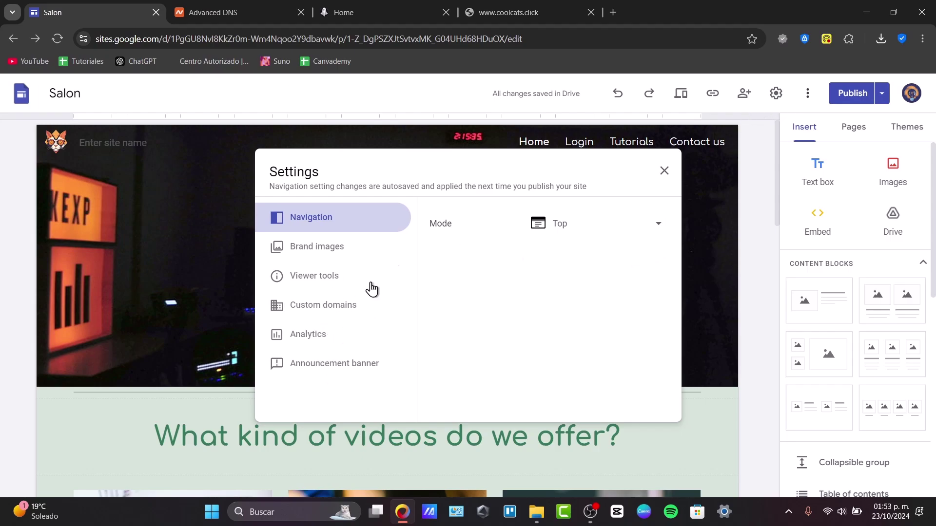
left_click(513, 4)
In Namecheap Advanced DNS, delete the A record @ 23.227.38.65, leaving only the www CNAME
left_click(427, 4)
left_click(266, 4)
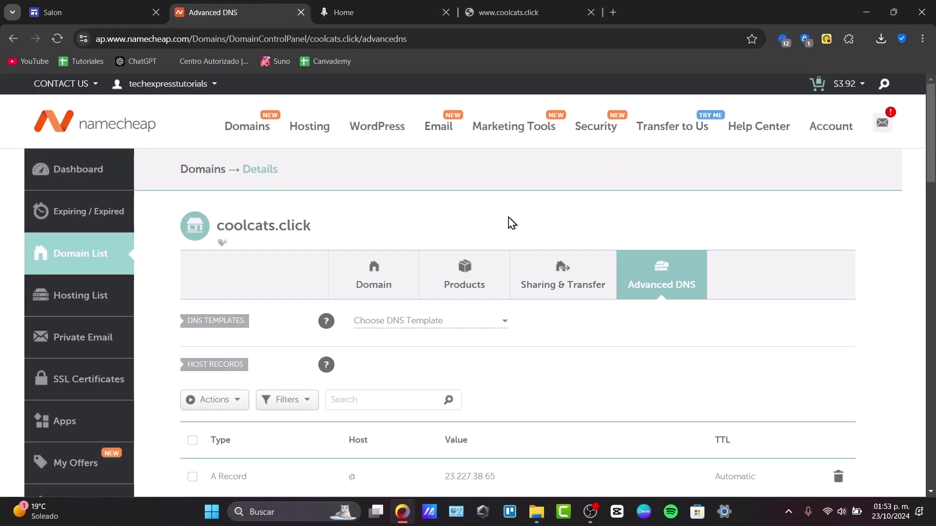
scroll(441, 324, "down", 4)
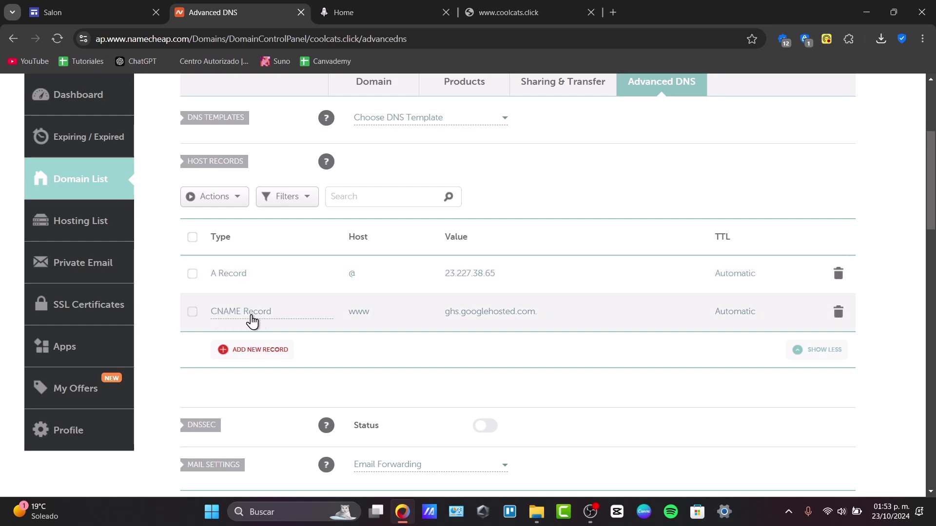
left_click(837, 275)
left_click(795, 327)
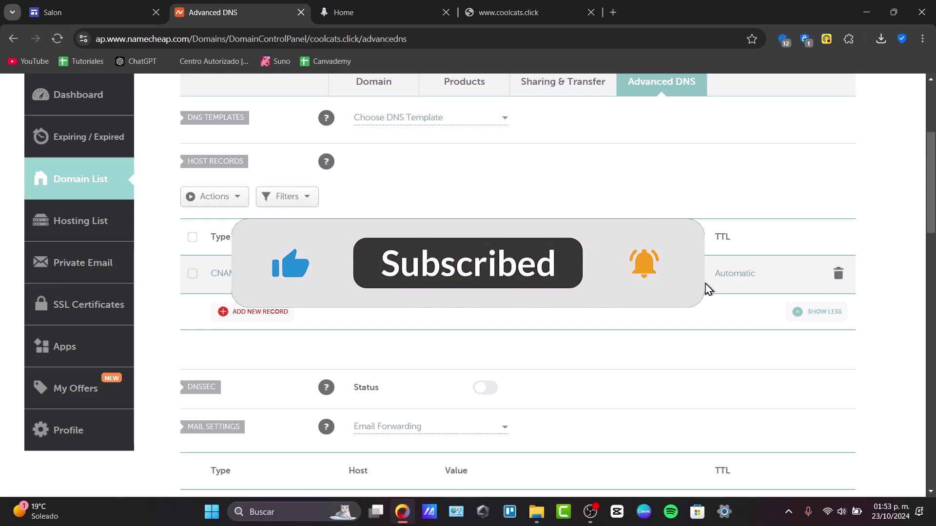
left_click(502, 11)
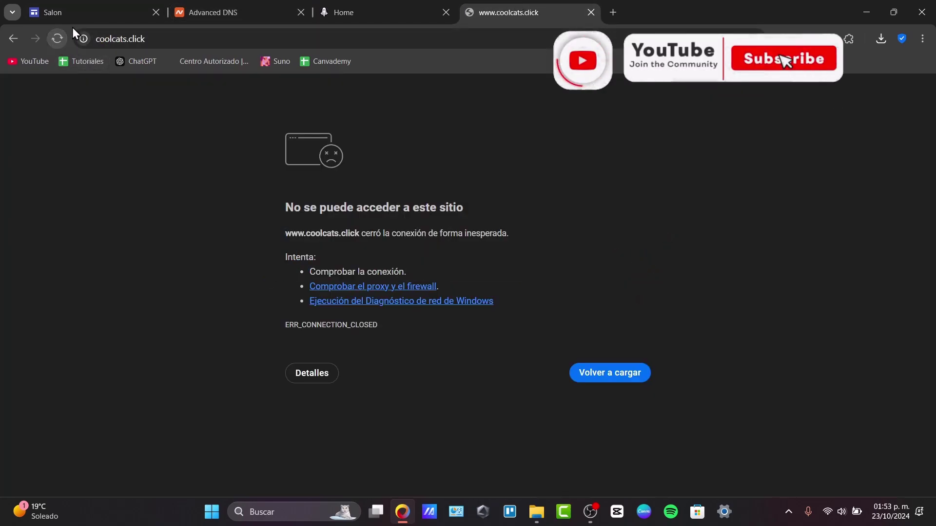
left_click(80, 11)
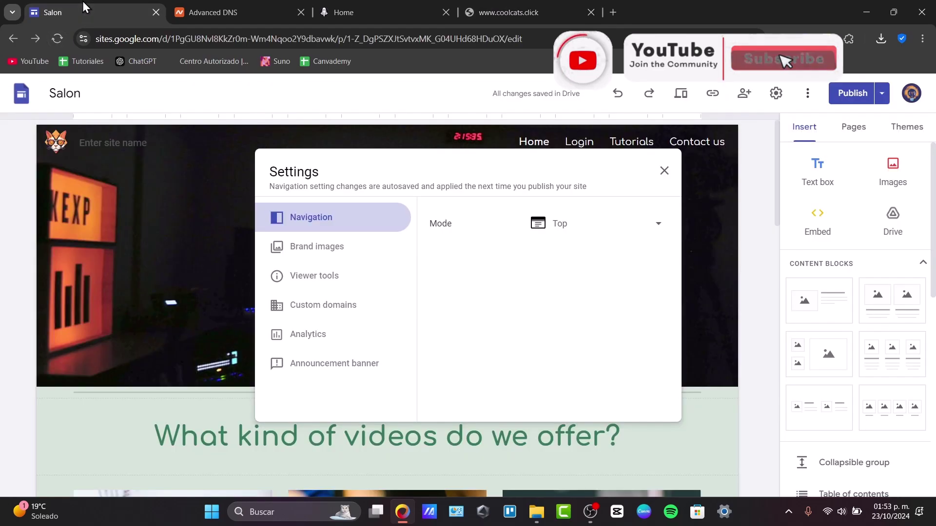
left_click(665, 171)
scroll(549, 340, "down", 8)
scroll(549, 337, "up", 8)
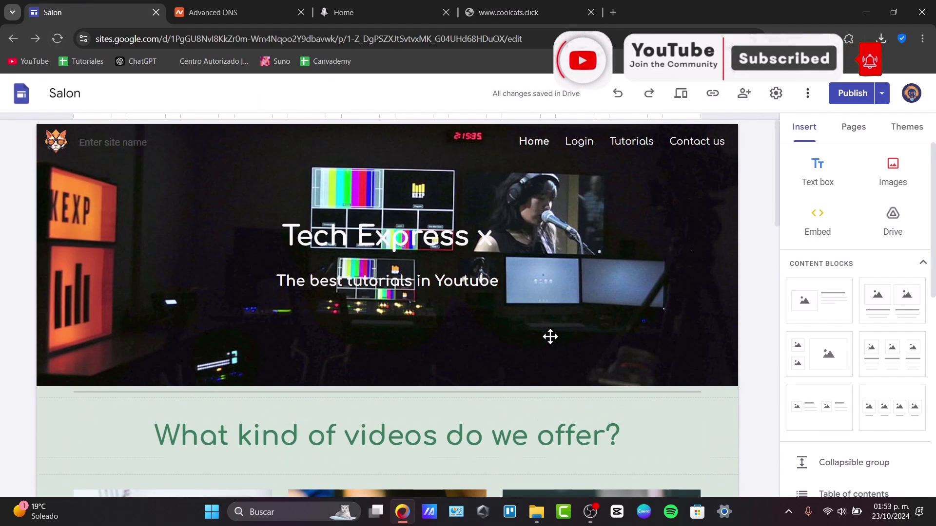
scroll(556, 344, "down", 12)
scroll(559, 350, "up", 15)
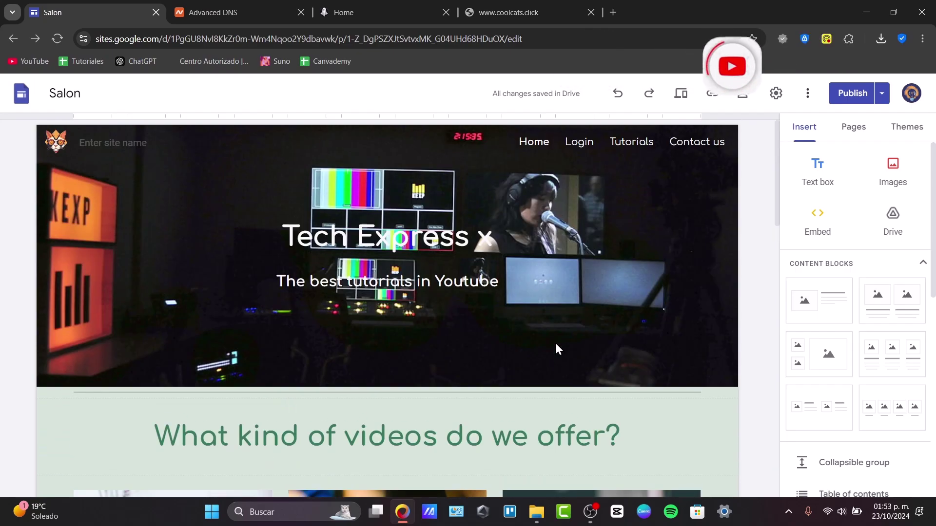